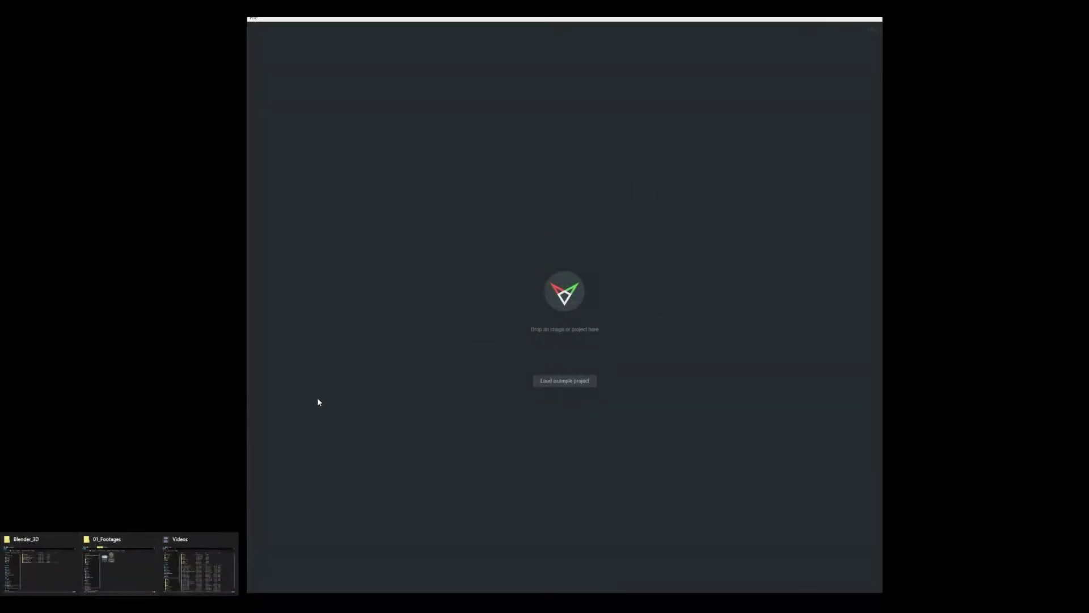
Preview the hospital hallway photo from 01_Footages and drag it into fSpy
left_click(141, 567)
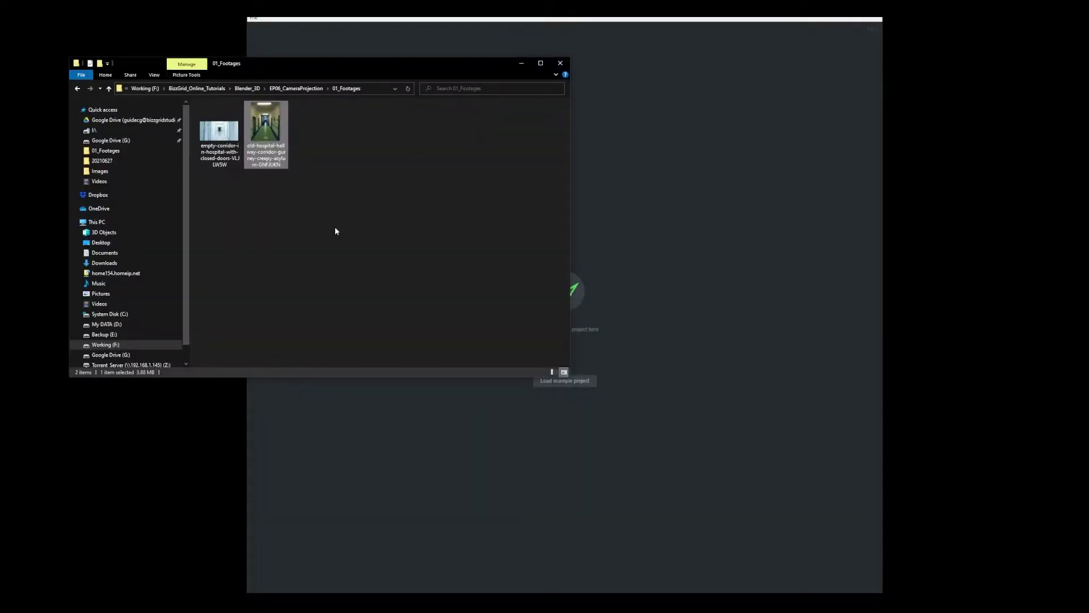
double_click(261, 125)
left_click_drag(265, 134, 668, 264)
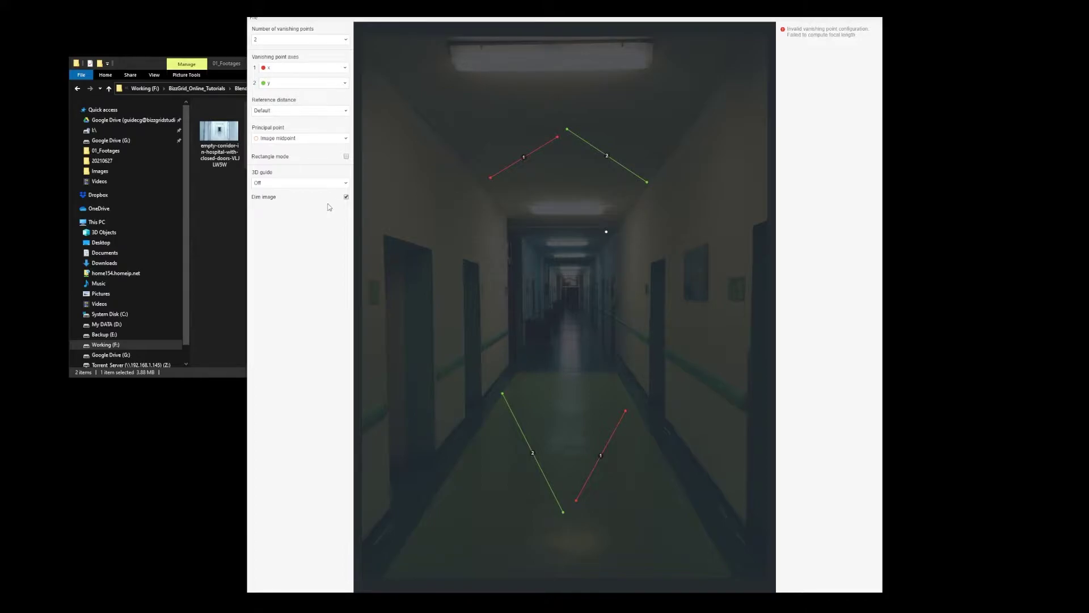
Dim the photo, set vanishing point axis 2 to -z, and reposition the upper red line's endpoint
left_click(346, 196)
left_click(346, 197)
left_click(346, 197)
left_click(310, 84)
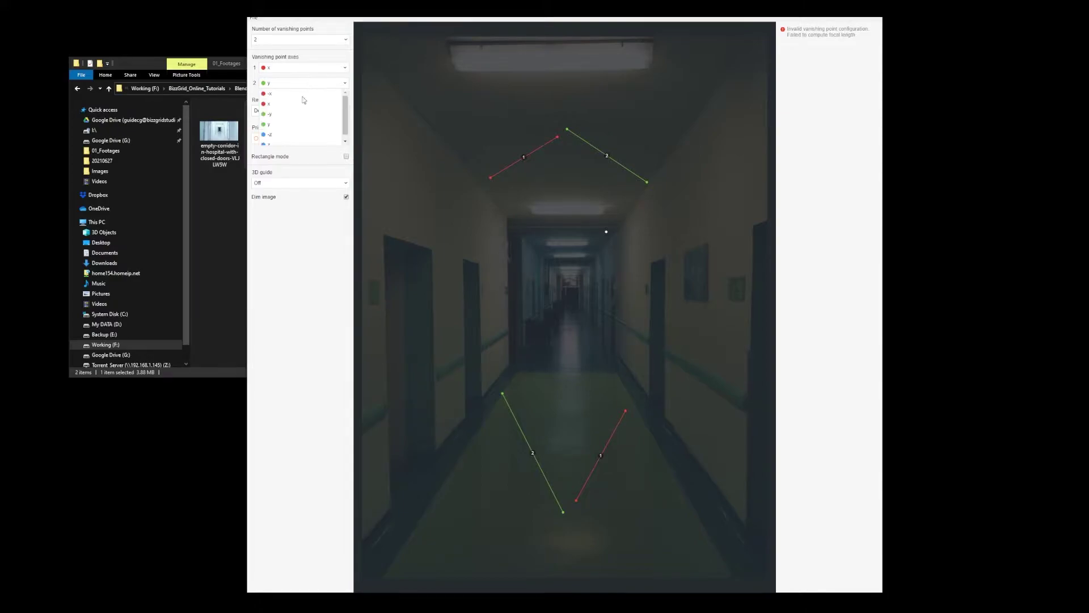
left_click(306, 139)
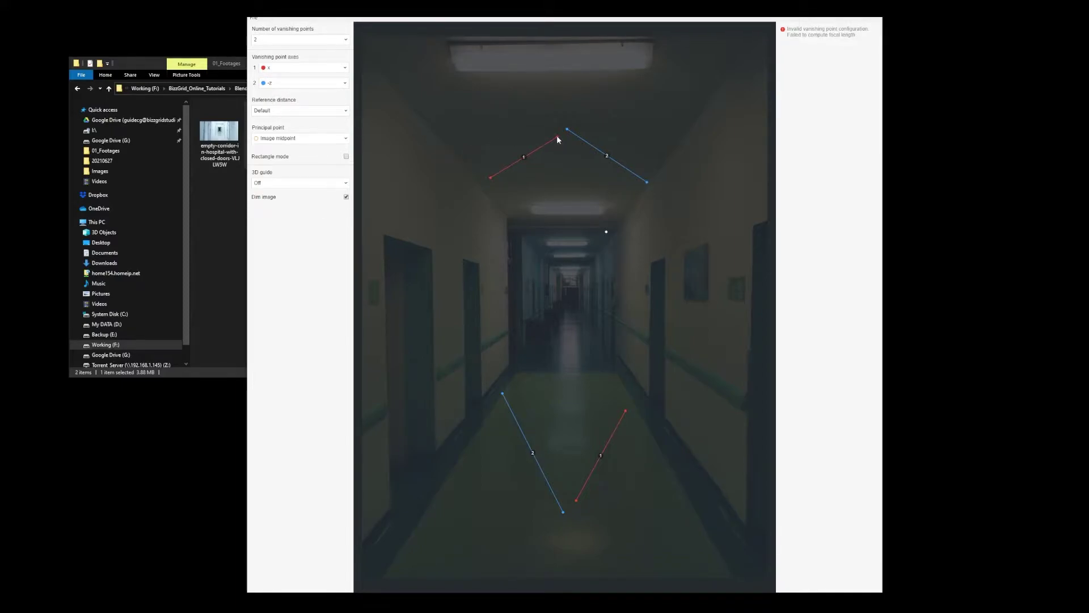
mouse_move(558, 136)
left_mouse_down()
mouse_move(532, 233)
mouse_move(522, 370)
mouse_move(529, 292)
mouse_move(508, 366)
left_mouse_up()
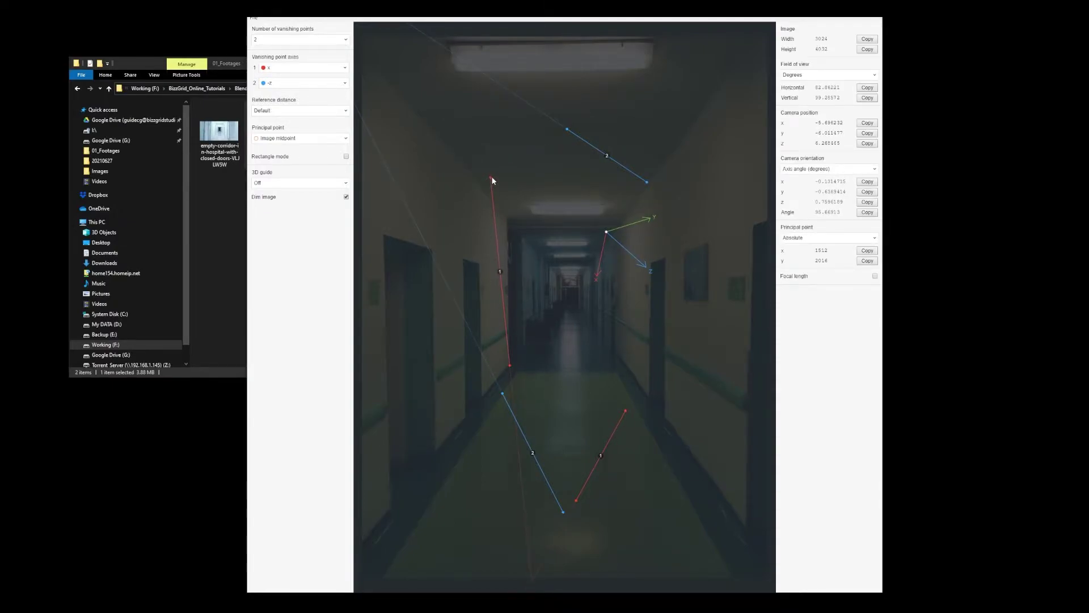
Align red line 1 with the corridor floor edges and stretch blue line 2 down a door frame
mouse_move(490, 178)
left_mouse_down()
mouse_move(483, 393)
mouse_move(492, 373)
mouse_move(479, 397)
mouse_move(449, 396)
left_mouse_up()
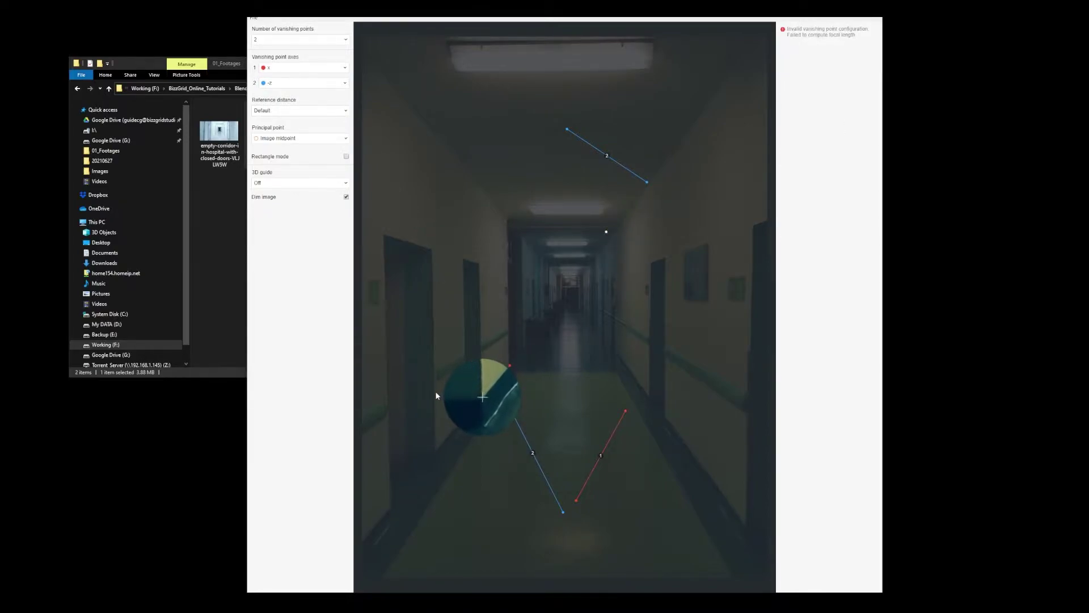
left_click_drag(448, 395, 434, 393)
left_click_drag(509, 369, 509, 366)
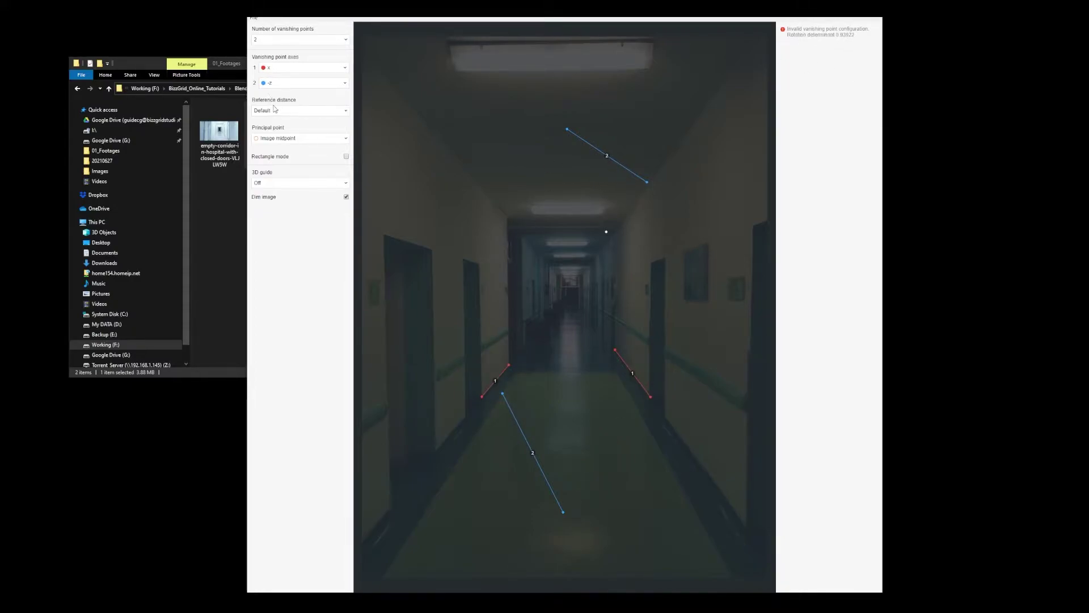
left_click_drag(648, 182, 651, 262)
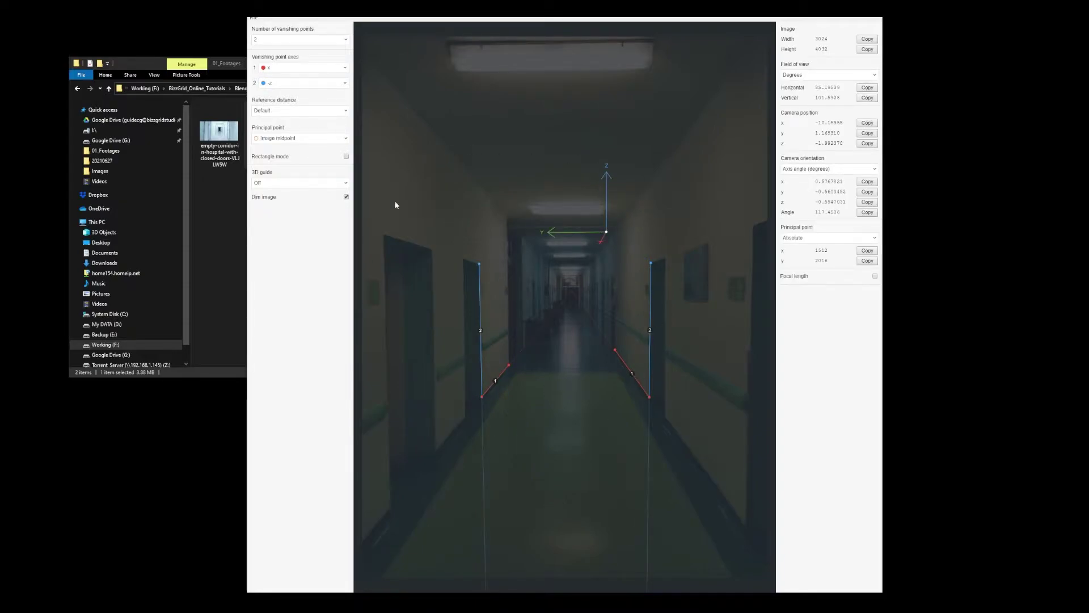
Show a Box 3D guide and move the origin down onto the corridor floor
left_click(293, 182)
left_click(291, 204)
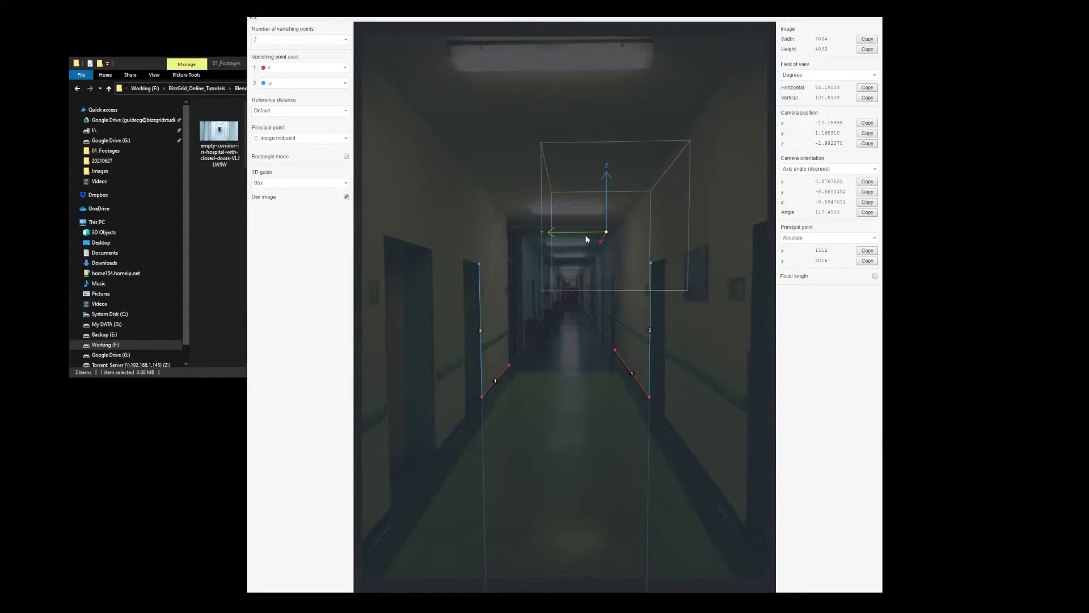
mouse_move(611, 231)
left_mouse_down()
mouse_move(564, 433)
mouse_move(557, 380)
mouse_move(528, 384)
mouse_move(528, 394)
mouse_move(610, 408)
mouse_move(605, 381)
mouse_move(578, 336)
mouse_move(513, 343)
mouse_move(566, 332)
left_mouse_up()
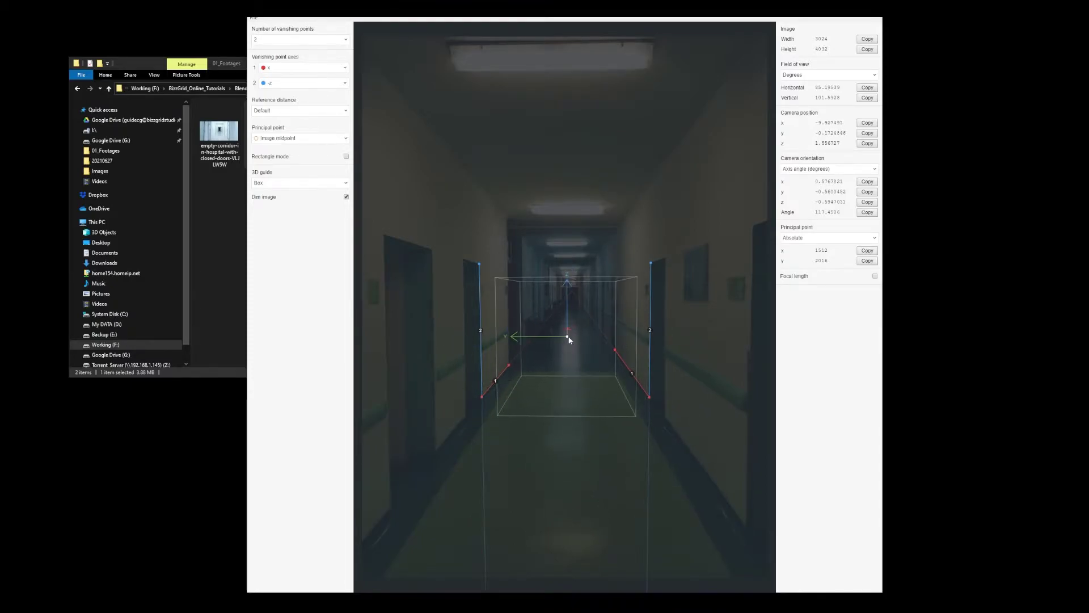
left_click(253, 18)
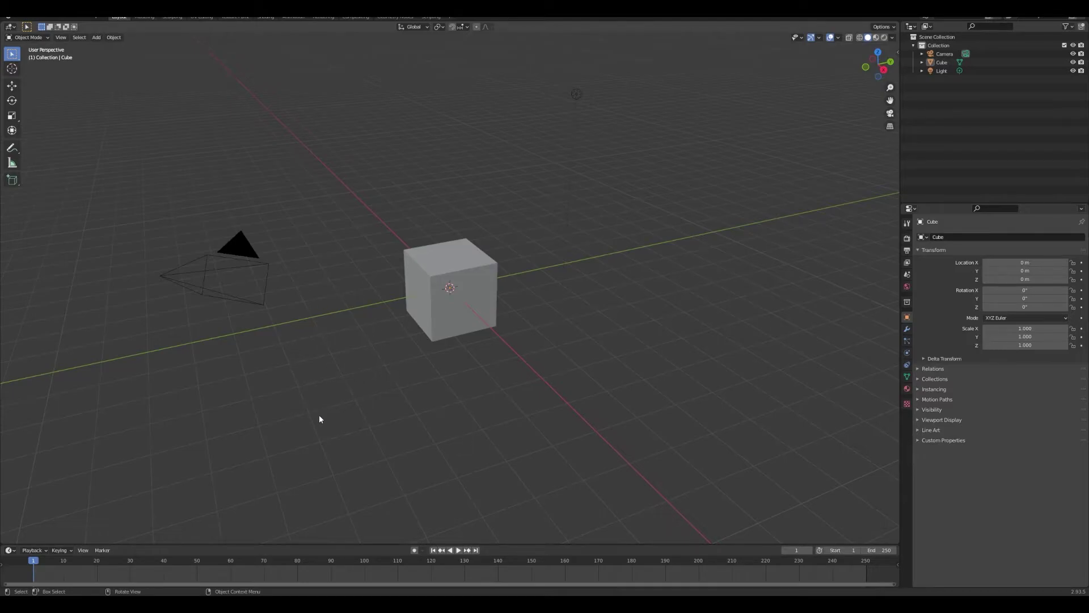
In Chrome, follow fspy.io's official fSpy importer add-on link and scroll to its Getting started section
left_click(18, 18)
key("alt+Tab")
scroll(792, 349, "down", 2)
scroll(790, 354, "down", 4)
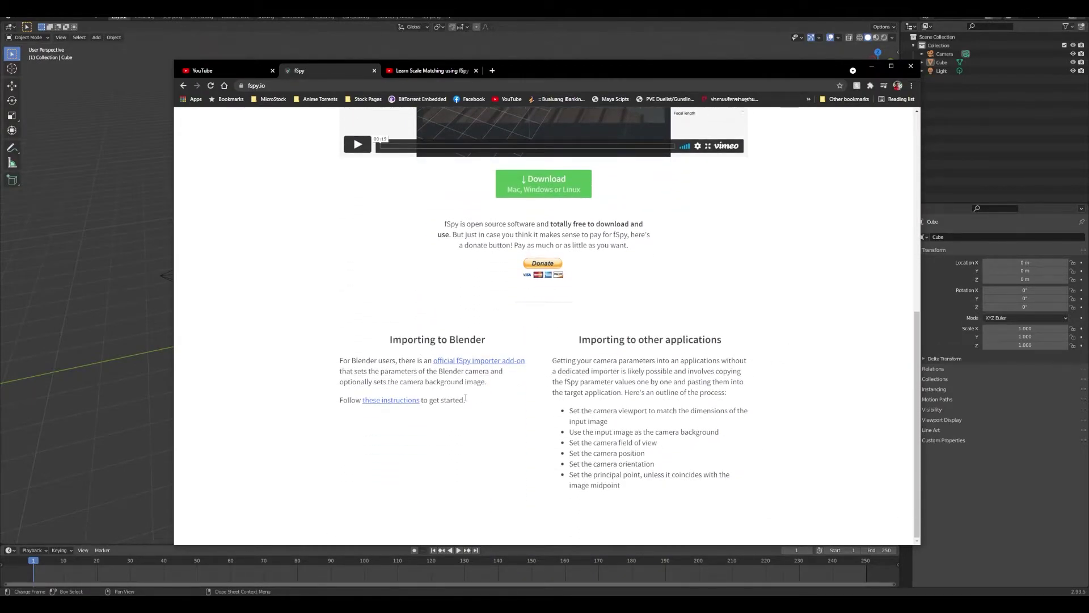
left_click(455, 361)
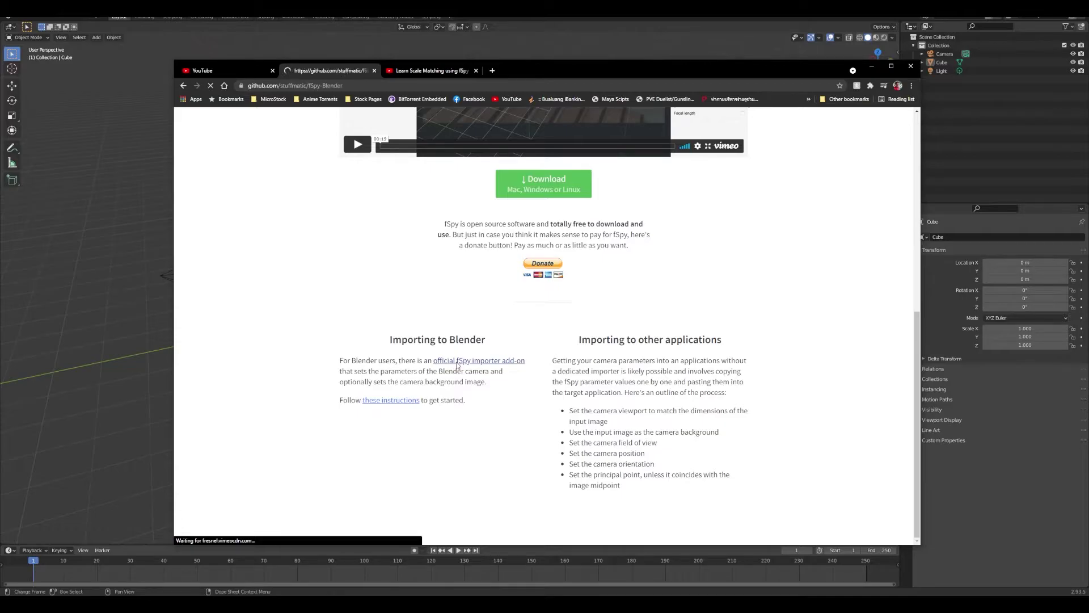
scroll(431, 318, "down", 6)
scroll(568, 329, "down", 2)
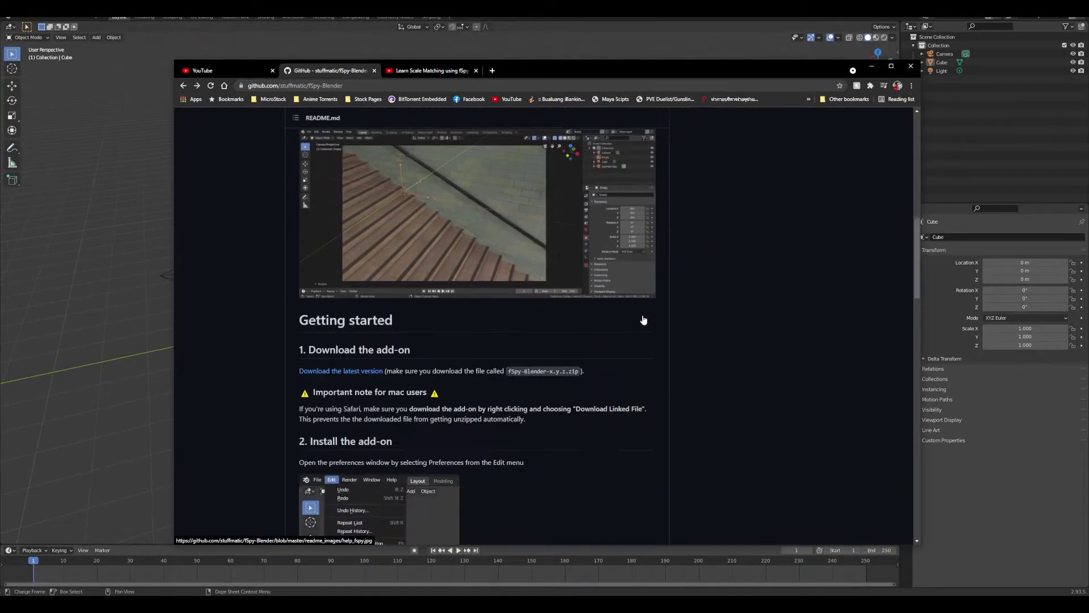
scroll(470, 344, "down", 2)
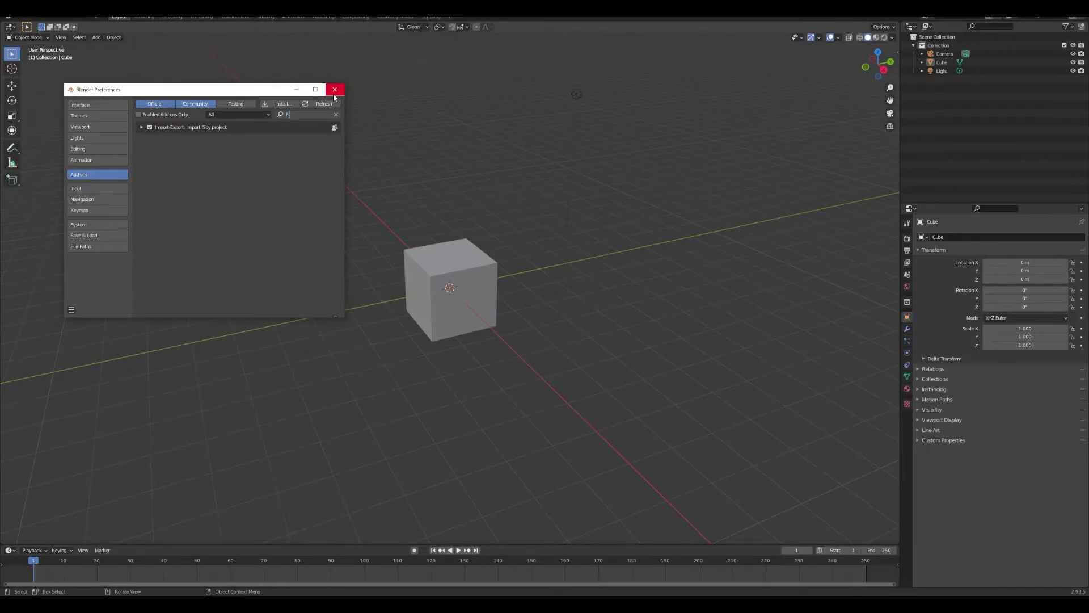
Close Preferences and import the Hospital_CAM.fspy project via File > Import > fSpy
left_click(335, 90)
left_click(19, 16)
mouse_move(32, 130)
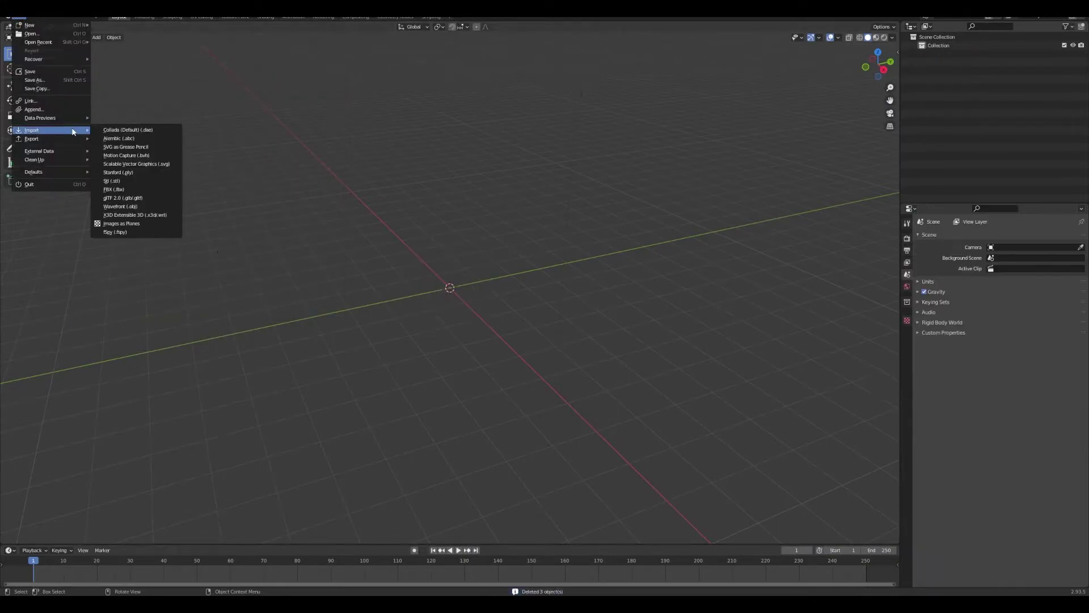
left_click(129, 232)
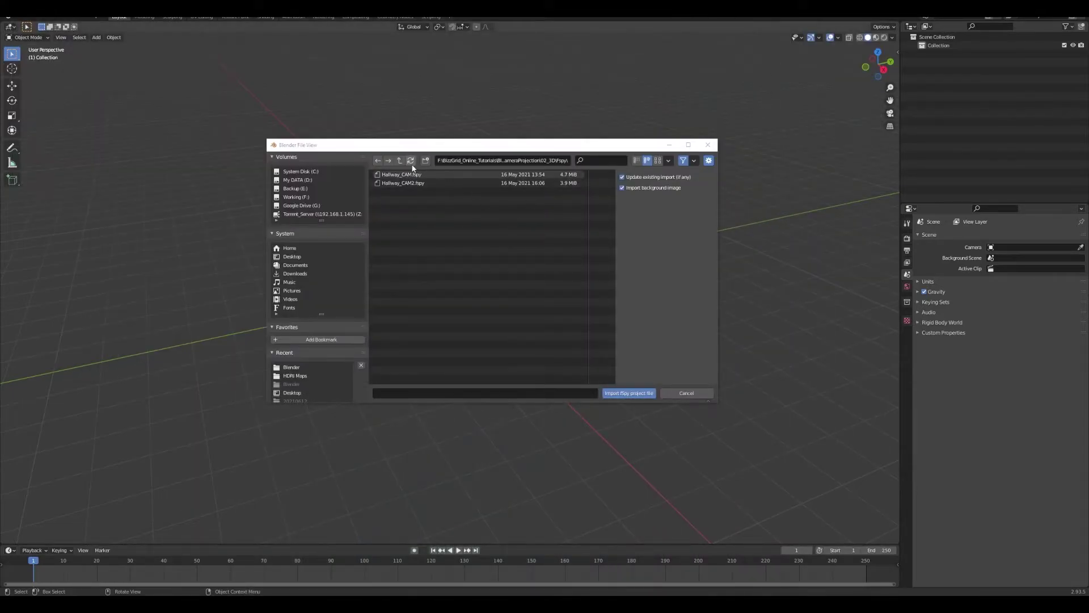
left_click(411, 160)
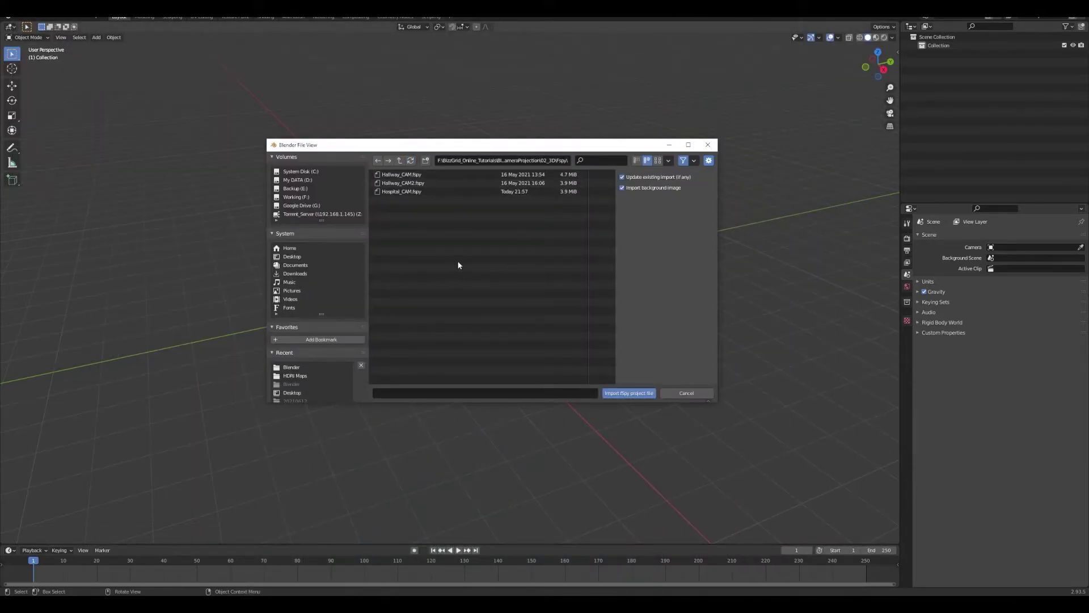
left_click(403, 192)
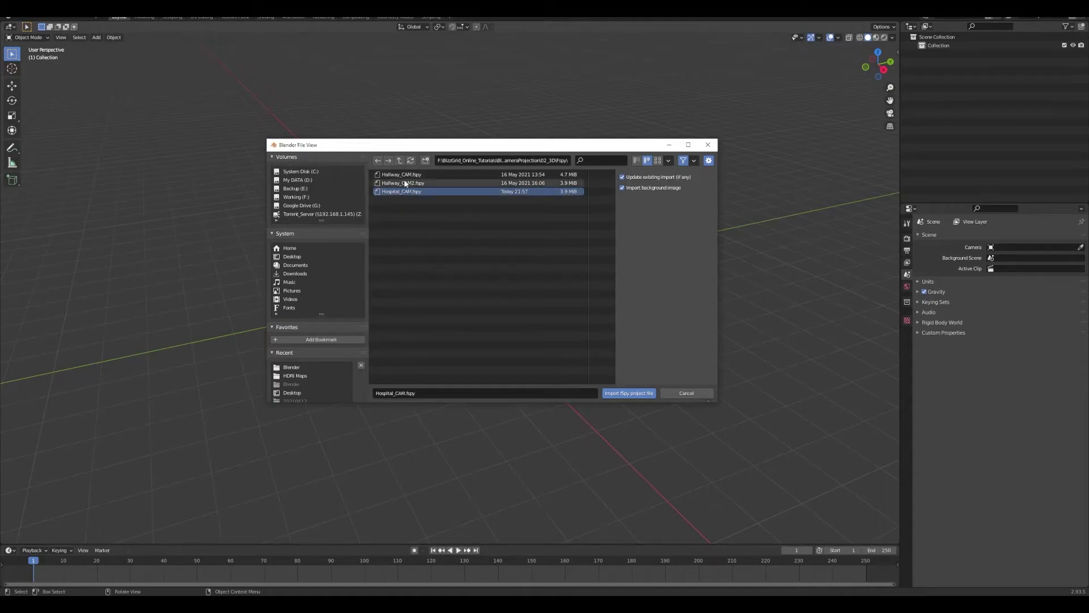
left_click(629, 393)
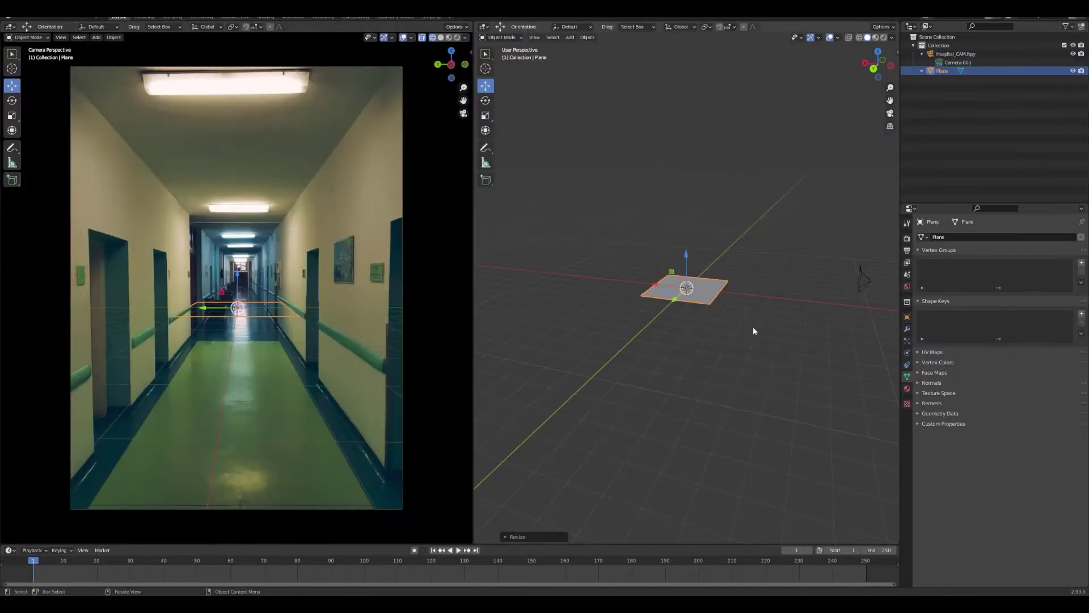
Move the Hospital_CAM.fspy camera vertically along Z and start moving the floor plane
left_click(863, 281)
middle_click_drag(863, 281, 822, 315)
key("g")
key("z")
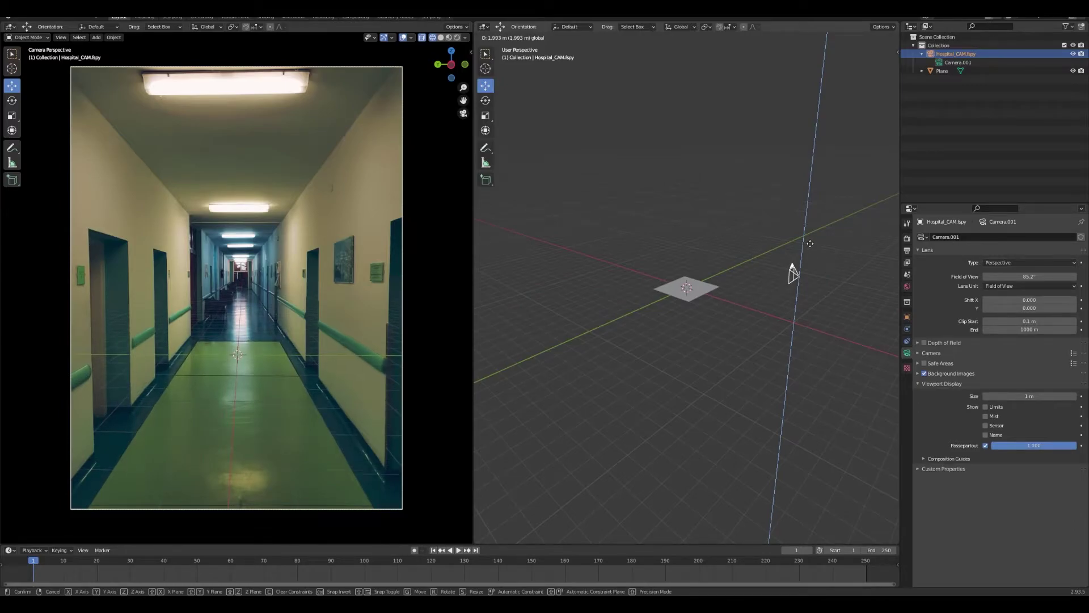
left_click(810, 245)
left_click(655, 290)
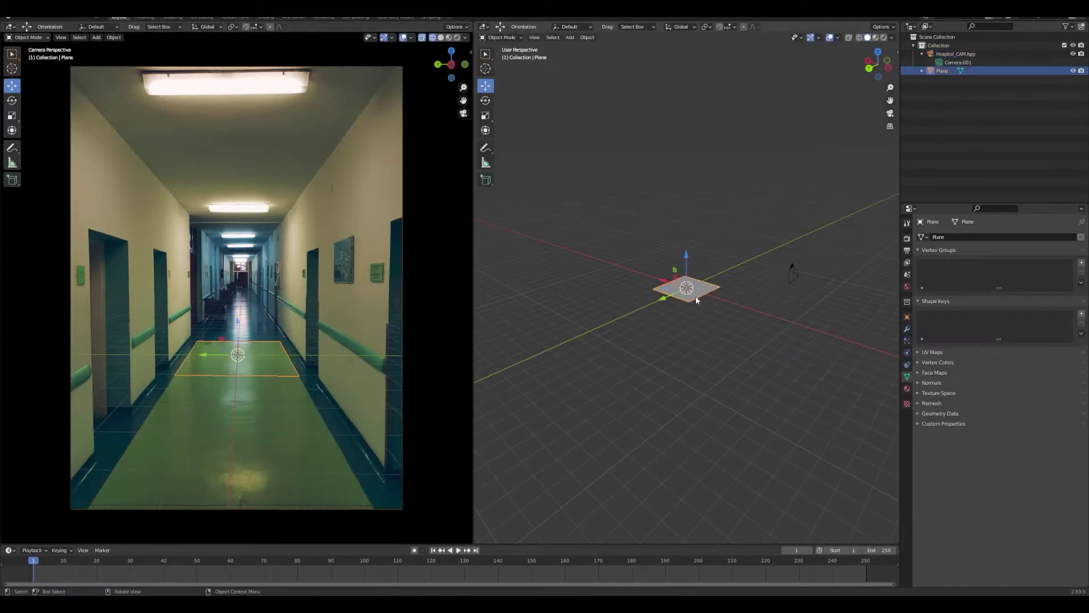
key("g")
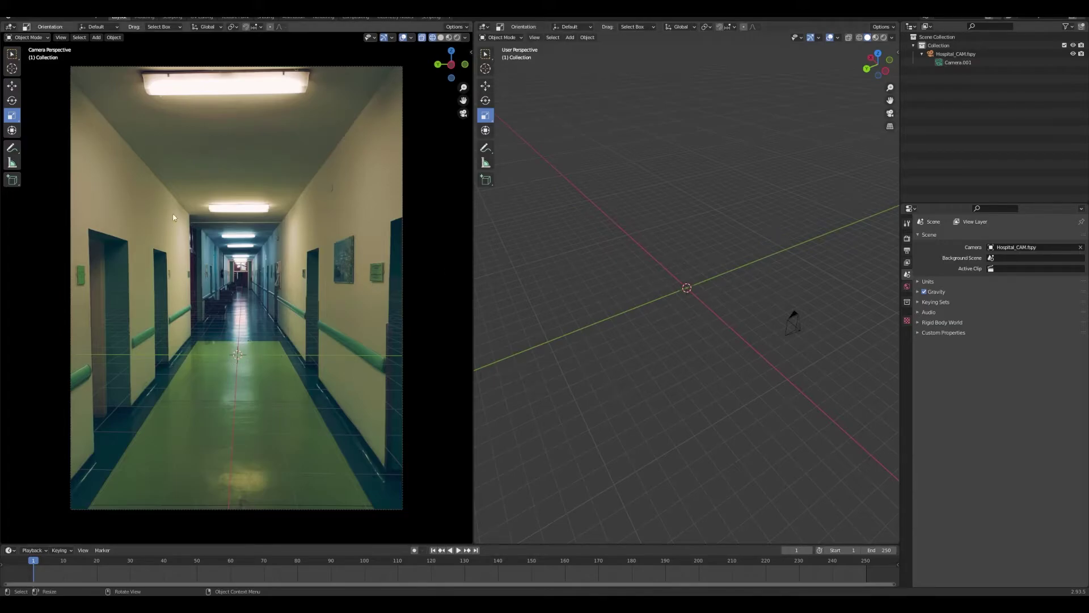
Add a new plane and subdivide it in Edit Mode
key("shift+a")
left_click(692, 301)
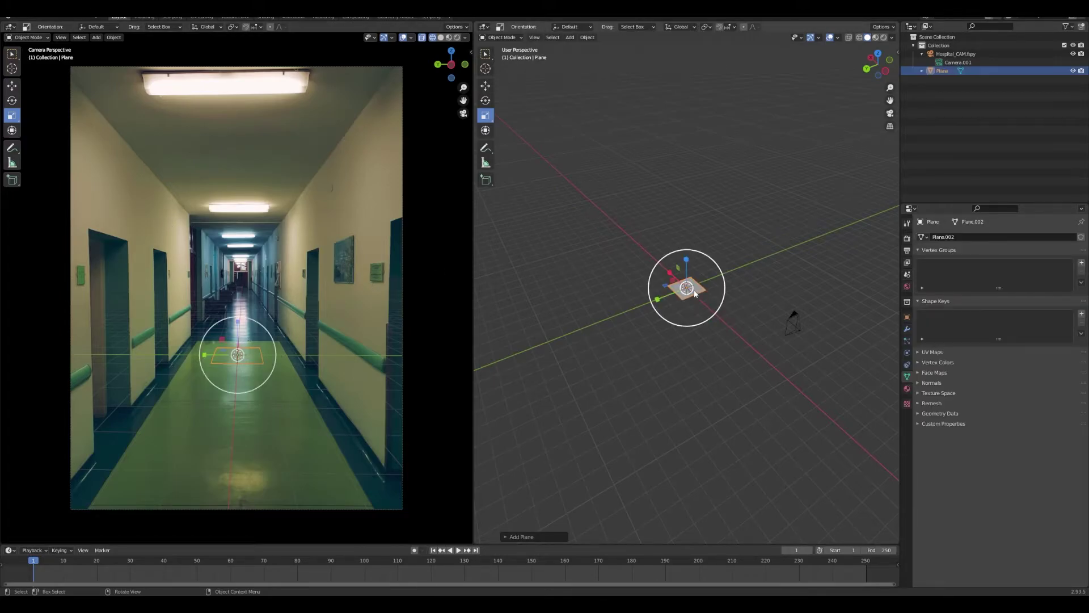
key("Tab")
right_click(693, 290)
left_click(693, 290)
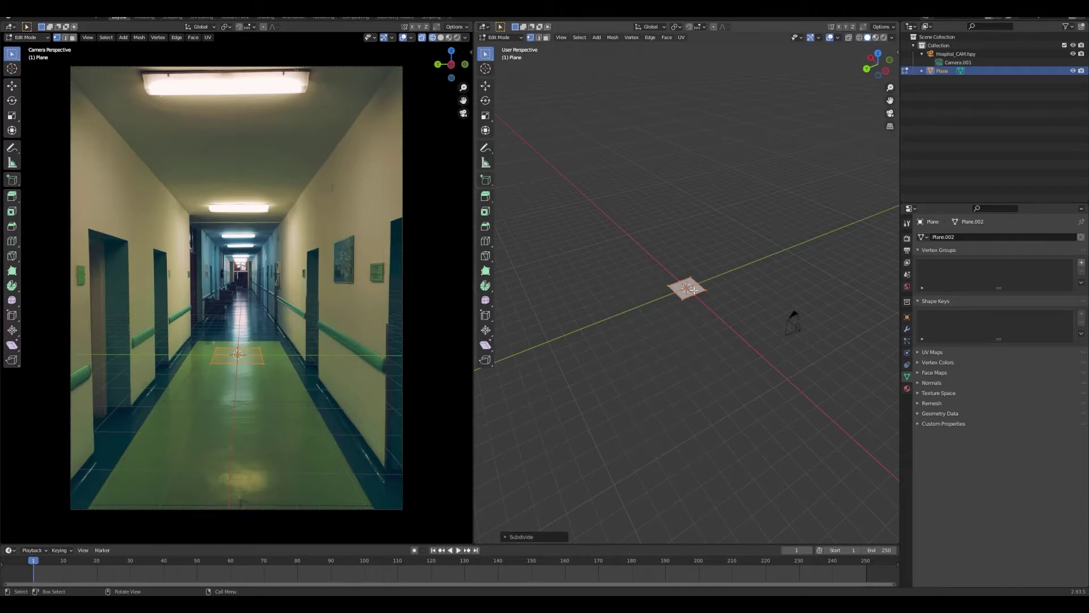
Scale the subdivided plane along Y to fit the corridor and add an edge loop cut
right_click(694, 290)
key("Tab")
key("s")
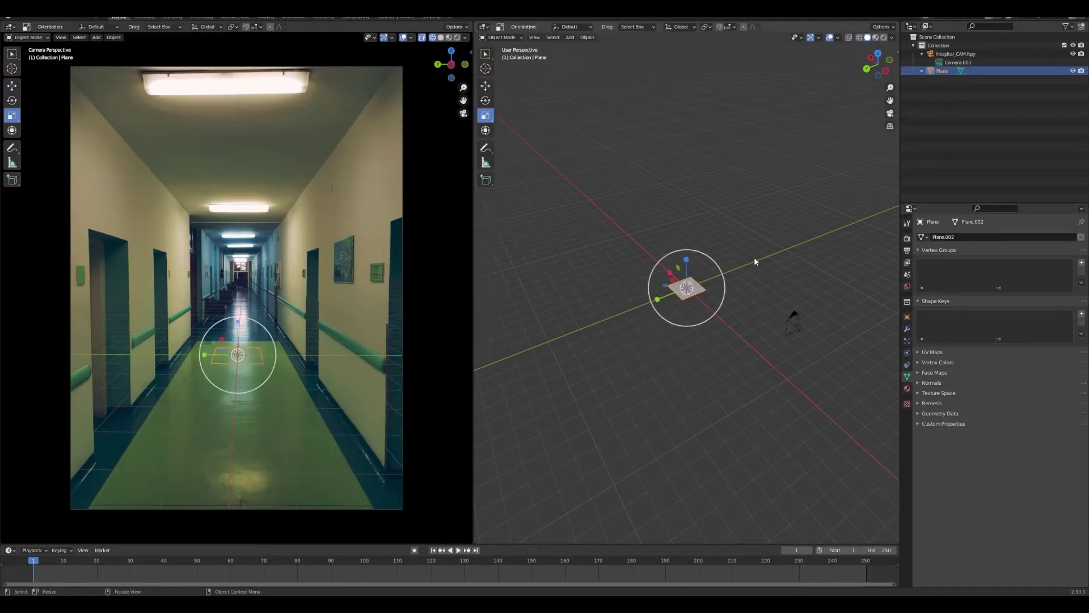
key("Return")
key("s")
key("y")
key("Return")
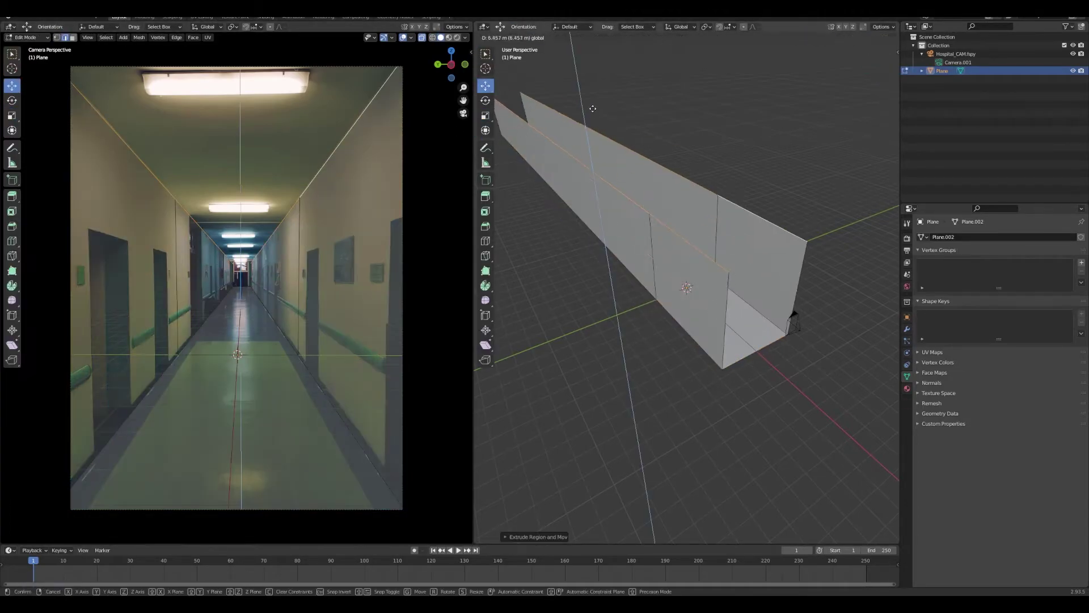
key("ctrl+r")
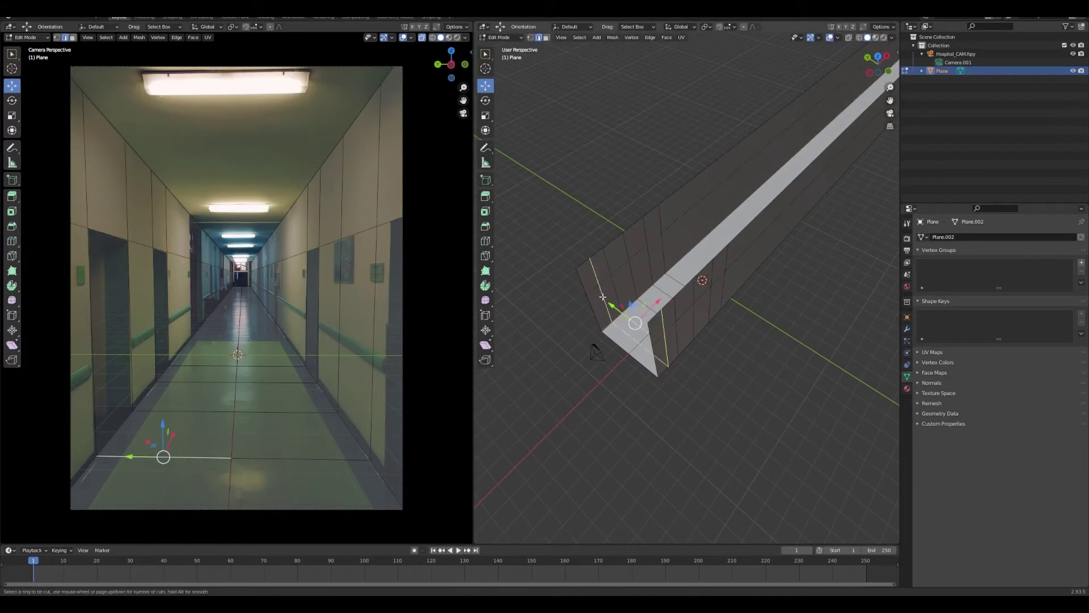
left_click(655, 318)
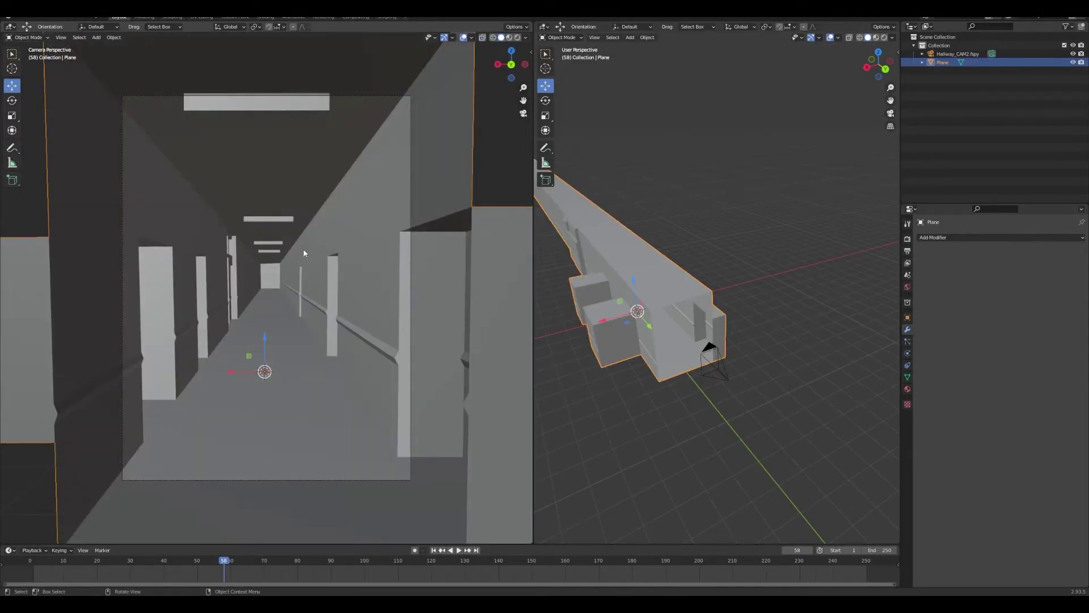
Create a Diffuse BSDF material whose Color is an Image Texture of the hallway photo from 01_Footages
left_click(908, 389)
left_click(972, 273)
left_click(1021, 309)
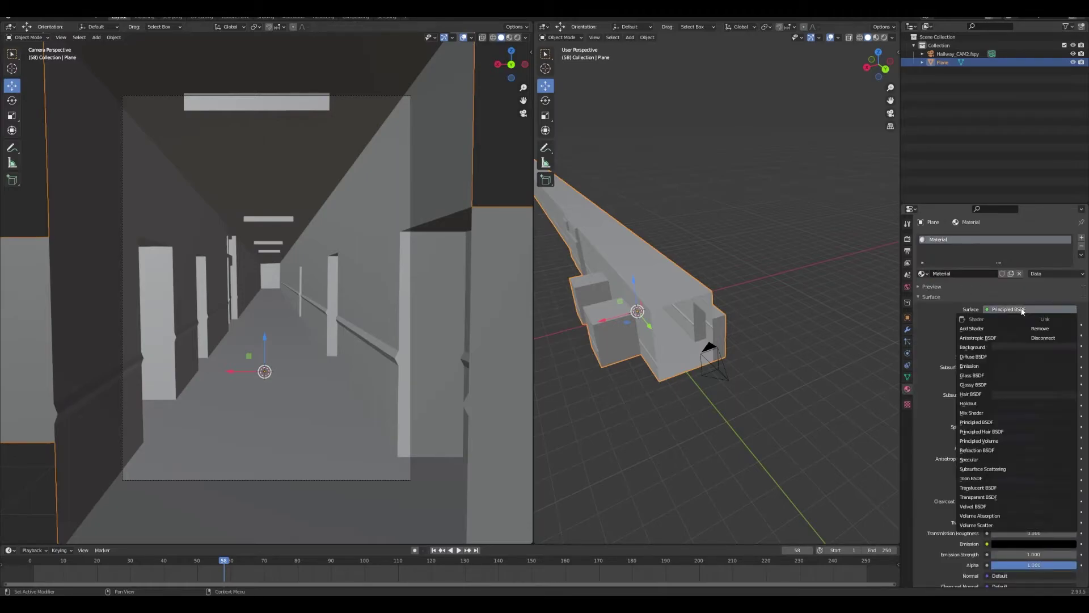
left_click(973, 356)
left_click(987, 324)
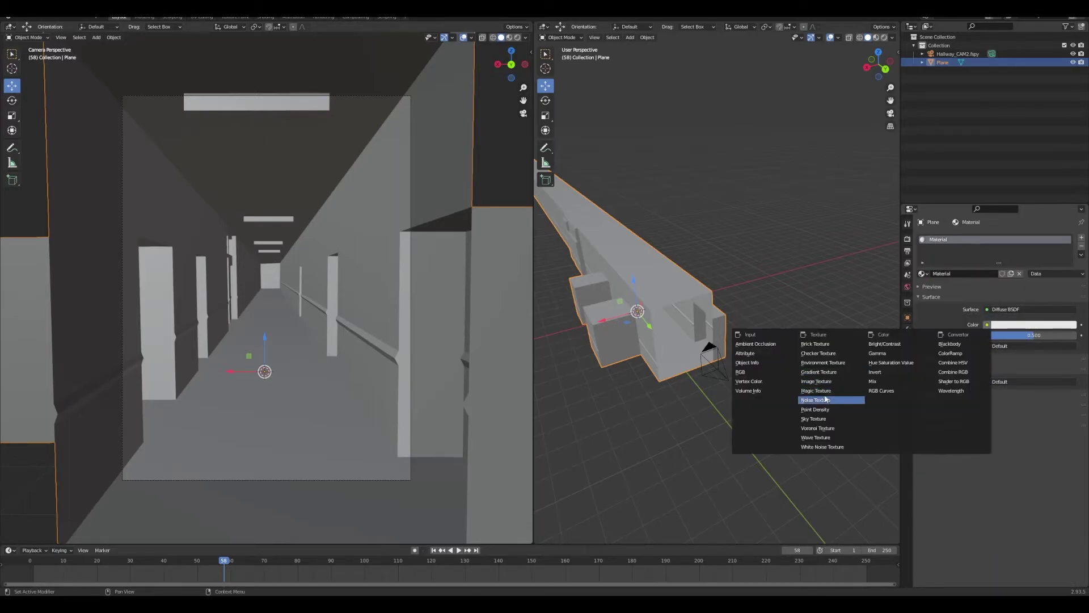
left_click(825, 381)
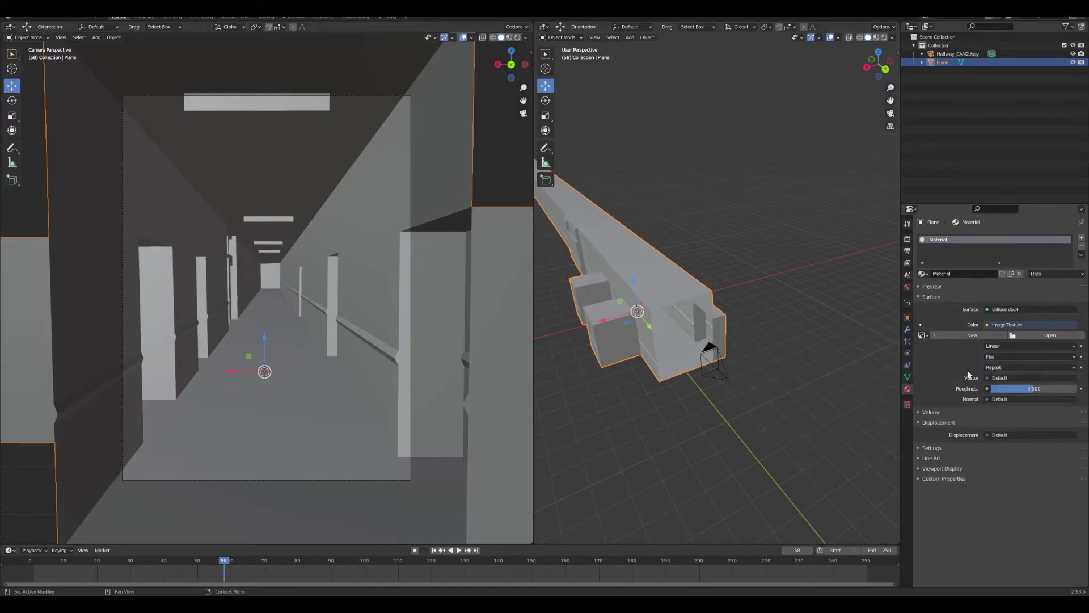
left_click(1038, 337)
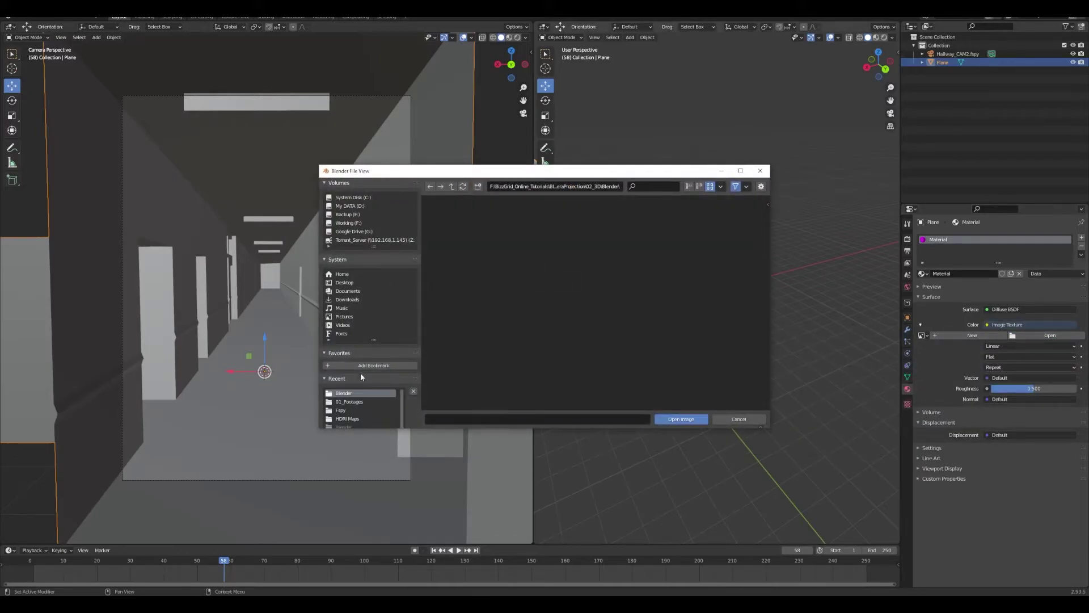
left_click(351, 402)
double_click(535, 232)
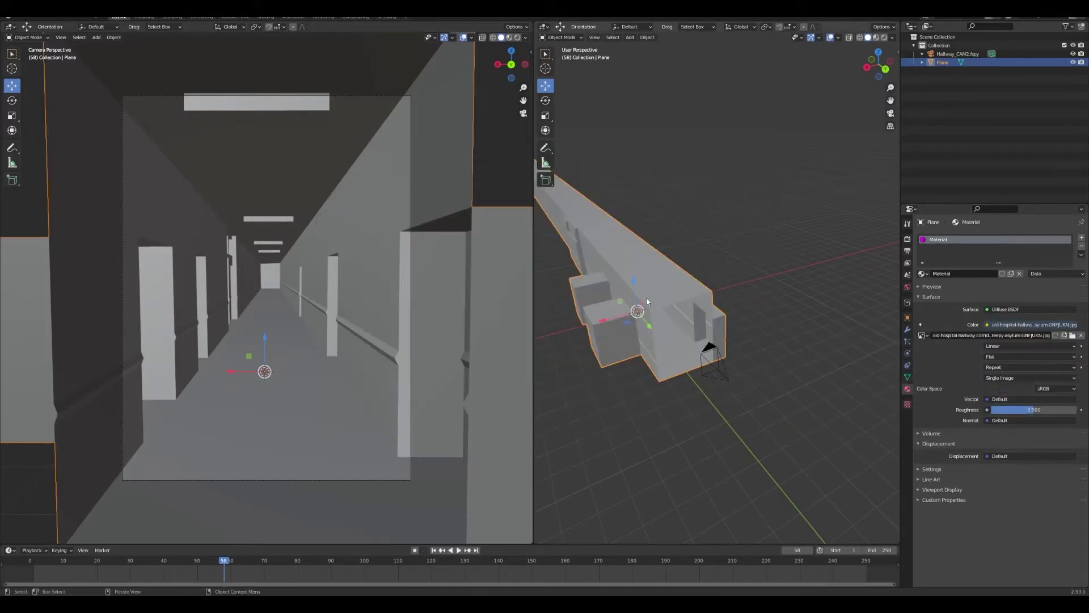
Switch both viewports to Material Preview and orbit to inspect the textured hallway mesh
left_click(510, 38)
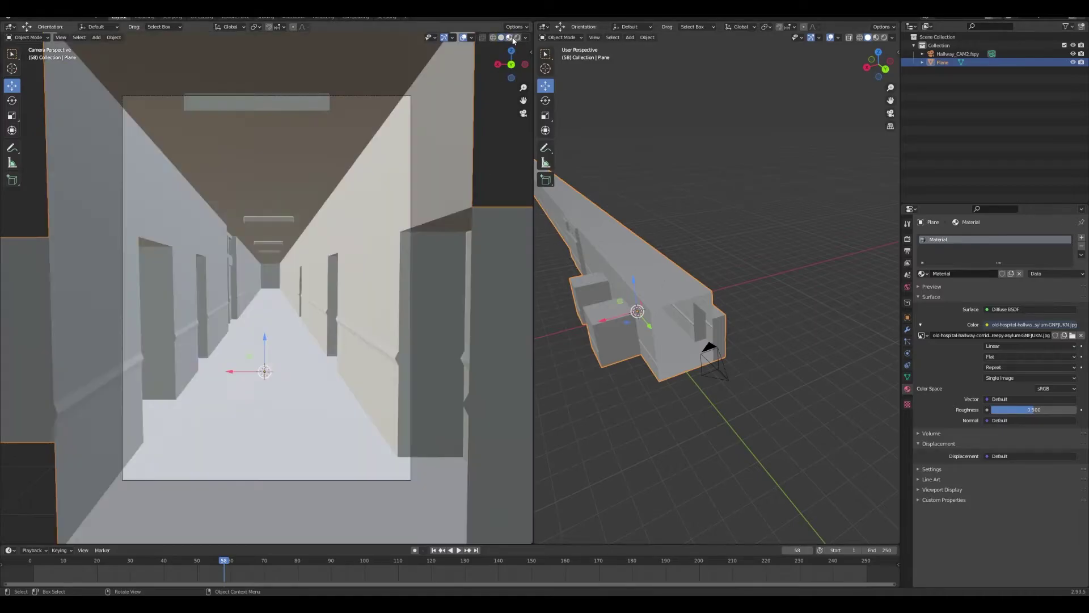
left_click(876, 37)
mouse_move(811, 344)
middle_mouse_down()
mouse_move(691, 327)
mouse_move(713, 325)
middle_mouse_up()
scroll(713, 325, "up", 5)
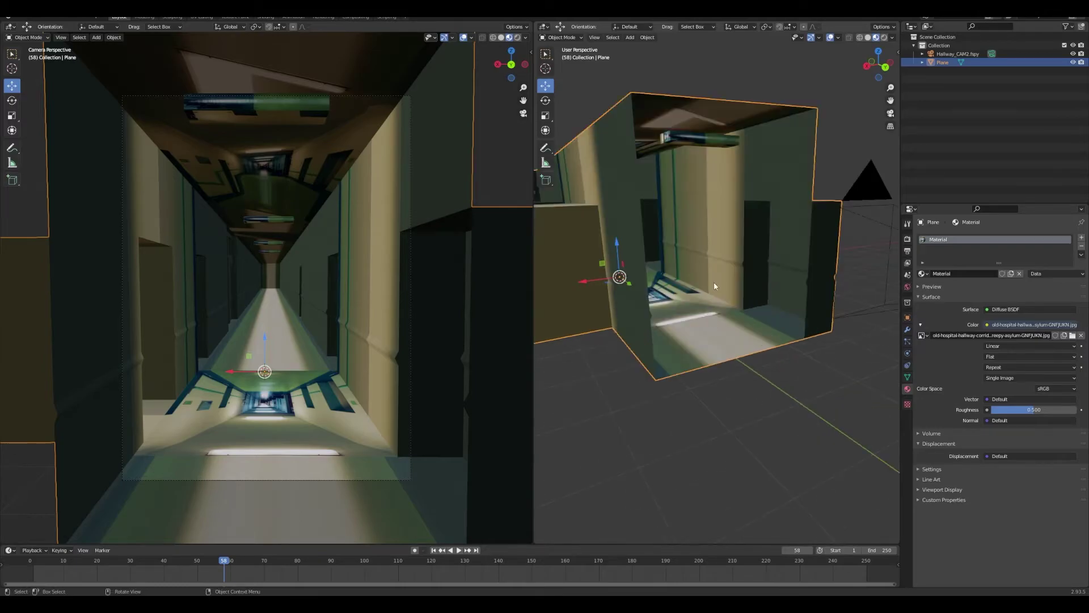
middle_click_drag(735, 284, 731, 261)
scroll(728, 239, "down", 4)
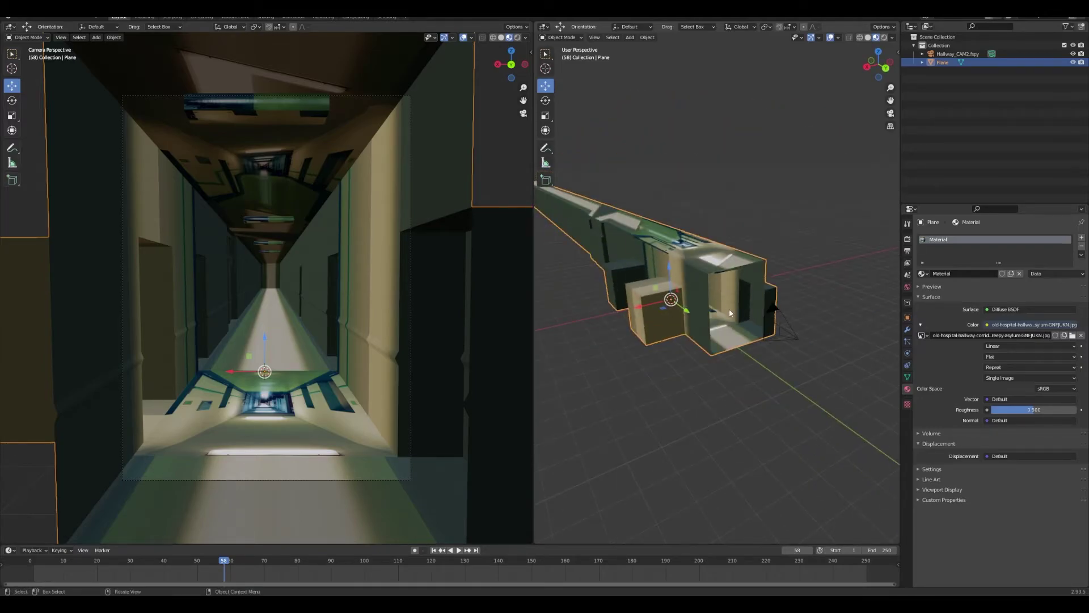
left_click(908, 329)
left_click(927, 238)
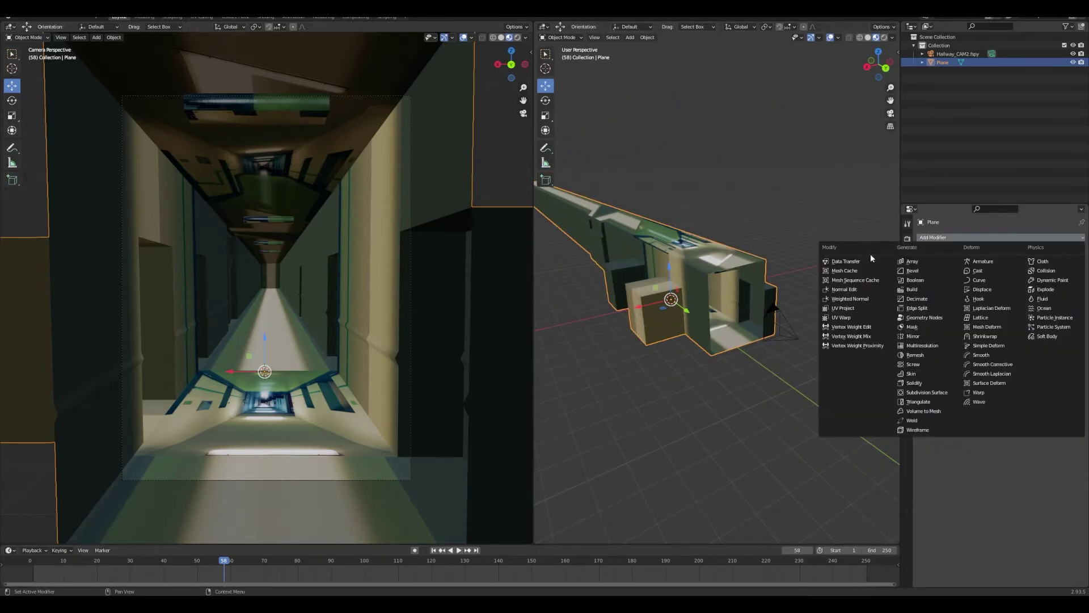
Add a UV Project modifier using UVMap with the Hallway_CAM2.fspy camera as projector object
left_click(859, 309)
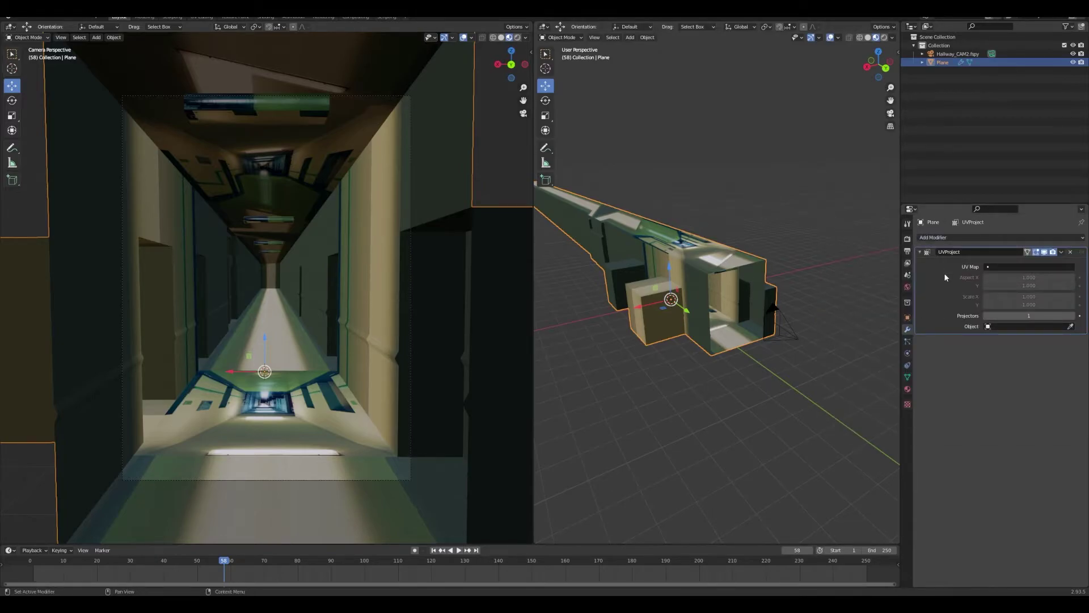
left_click(1023, 266)
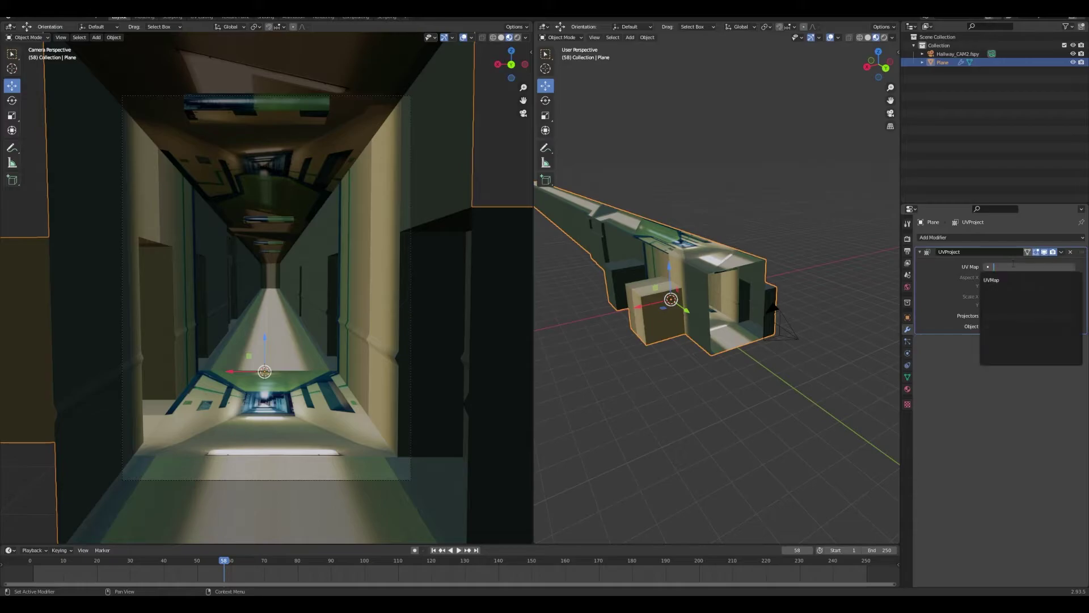
left_click(995, 280)
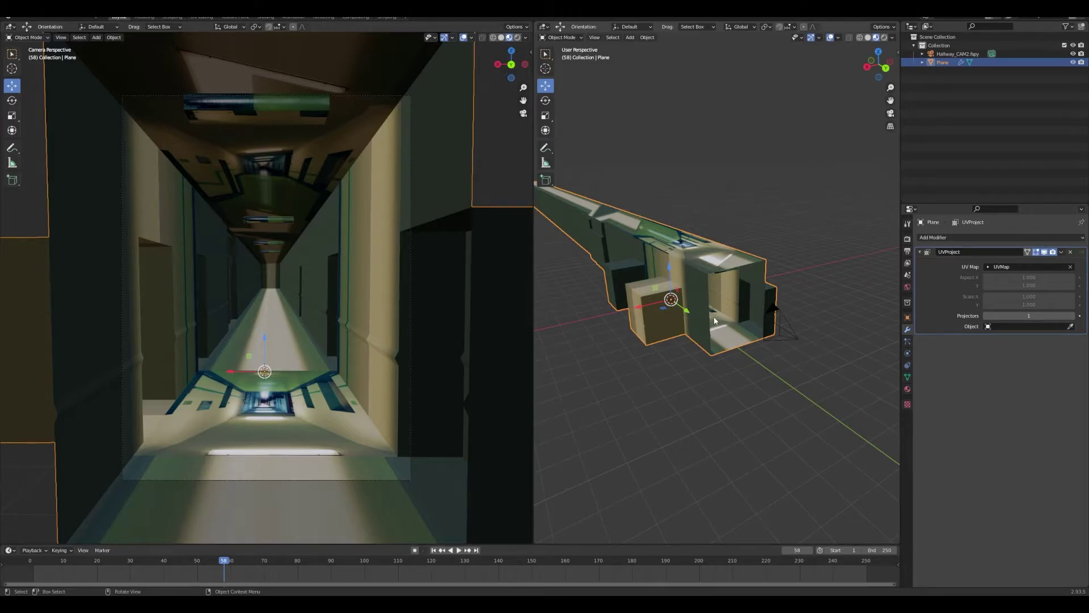
left_click(1070, 327)
left_click(802, 334)
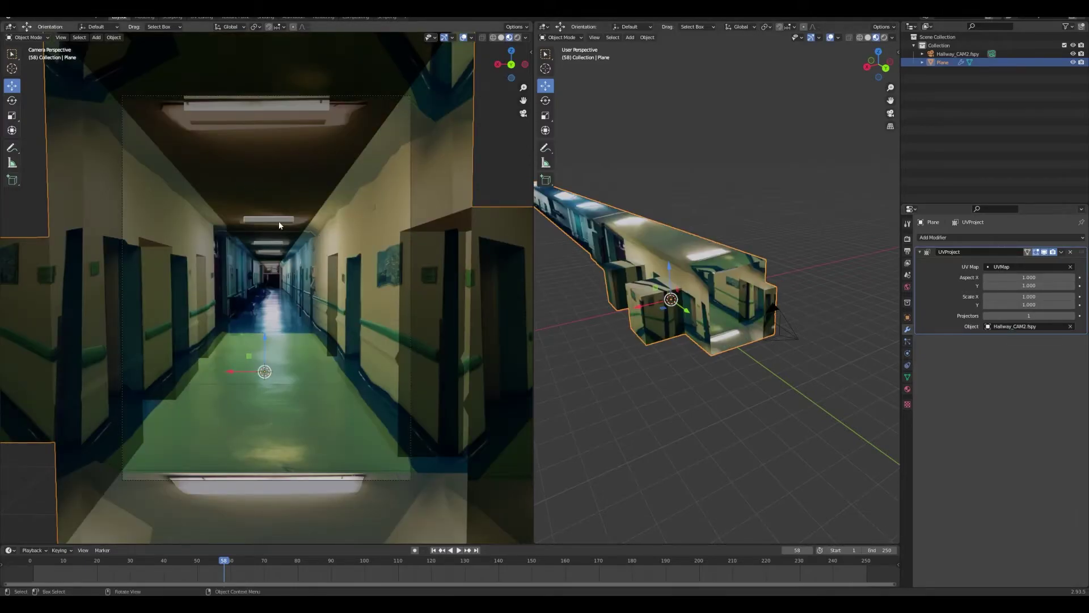
Set the Hallway_CAM2.fspy camera's Passepartout to 1.0, then reselect the hallway mesh
left_click(410, 267)
left_click(907, 352)
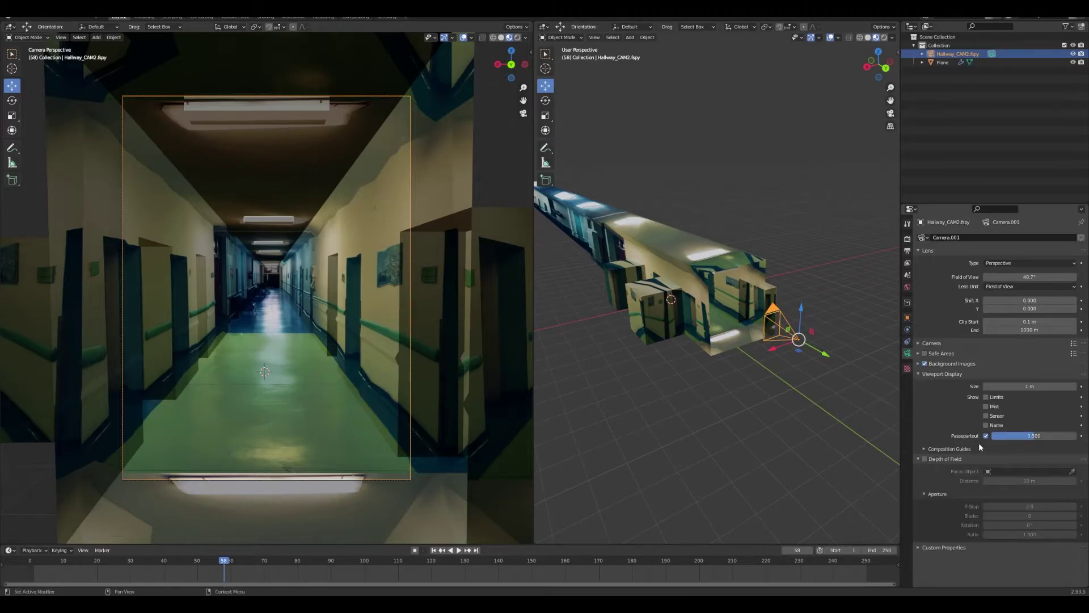
left_click_drag(1034, 436, 1077, 436)
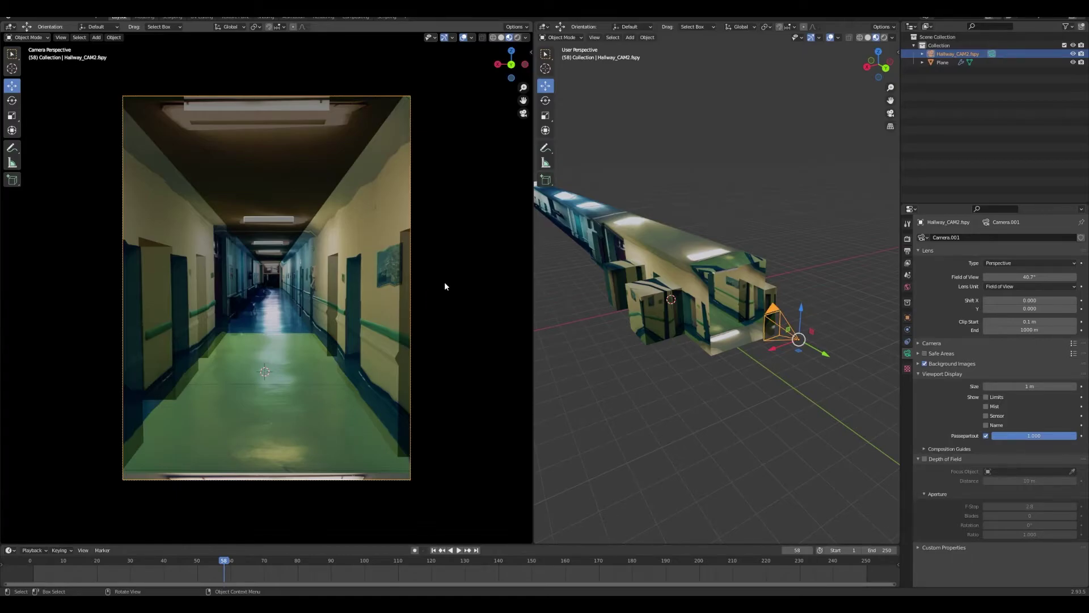
left_click(709, 317)
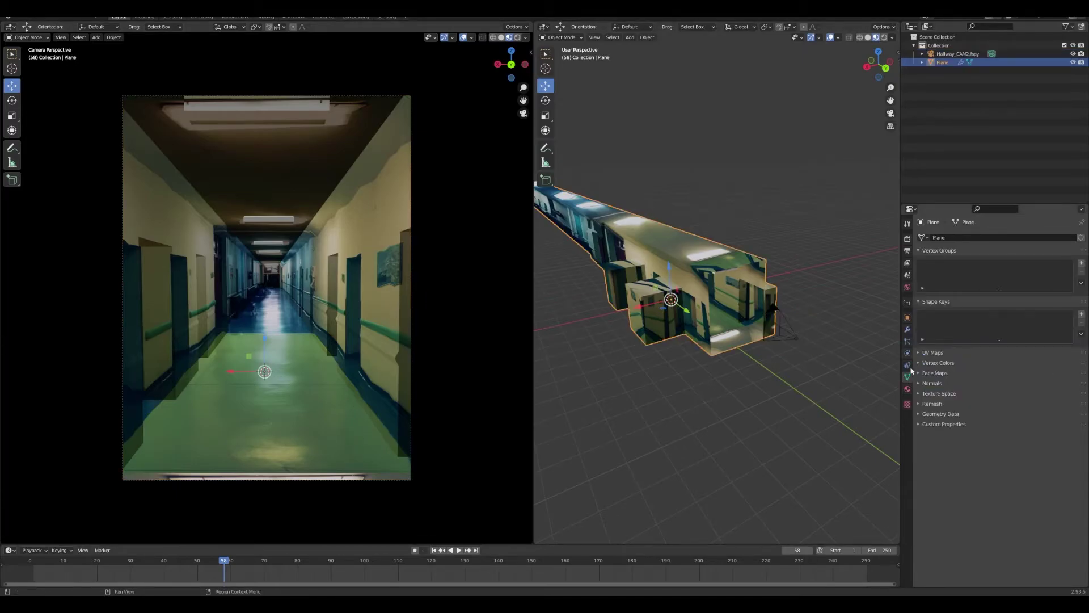
left_click(908, 329)
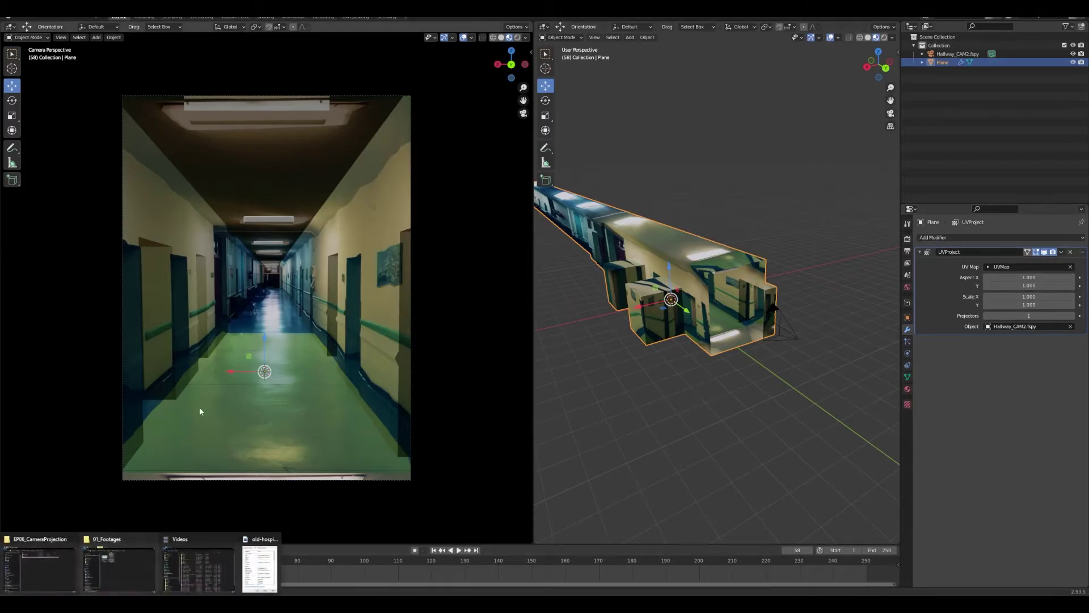
Open the hallway jpg's Properties Details tab showing 3024 × 4032 pixels, then launch Calculator
left_click(119, 567)
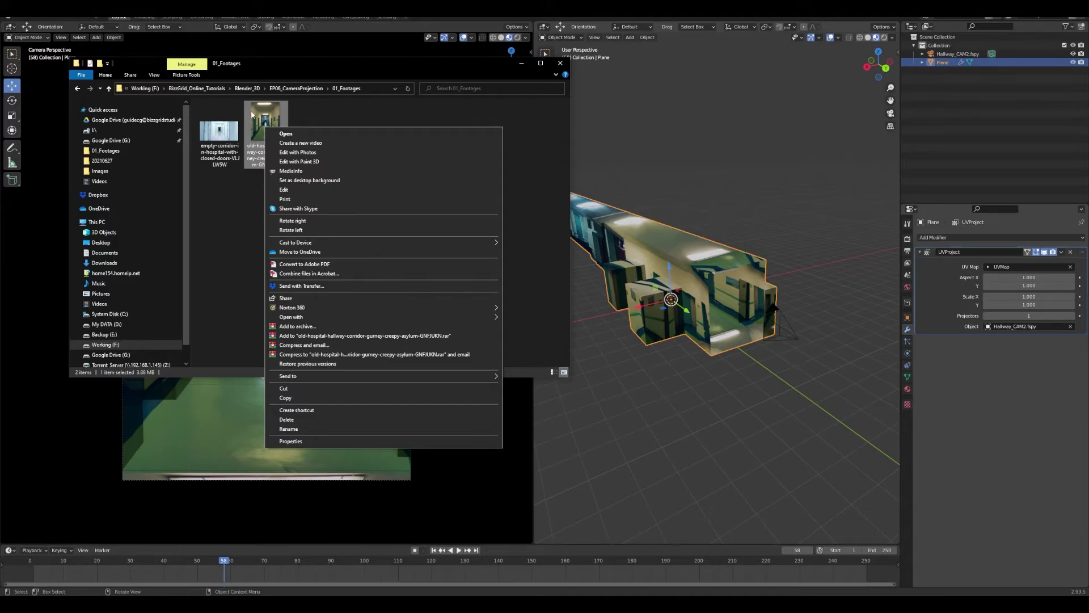
left_click(335, 442)
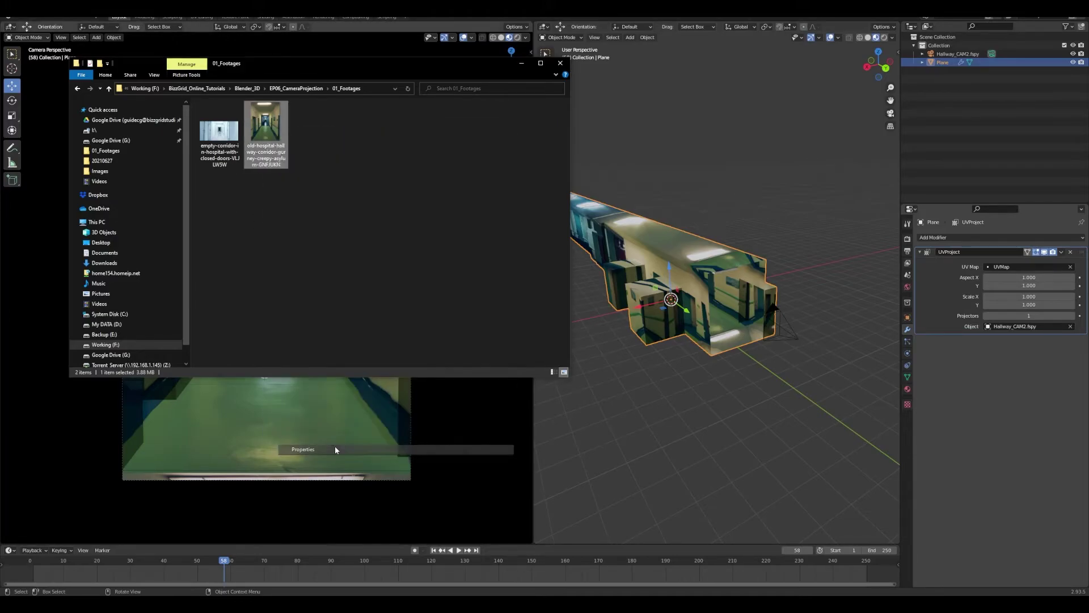
left_click(335, 156)
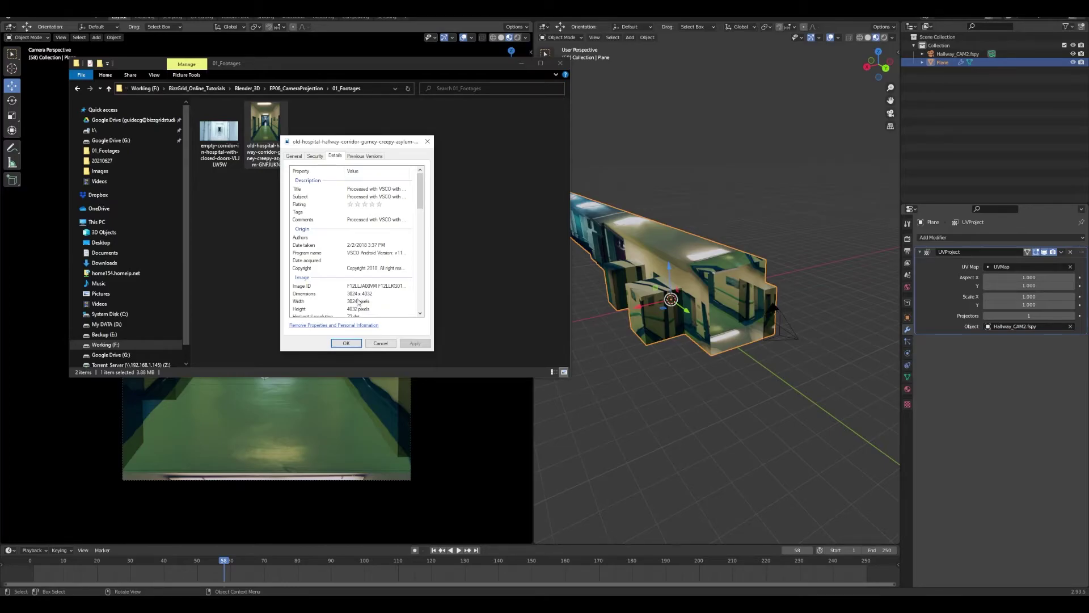
key("XF86Calculator")
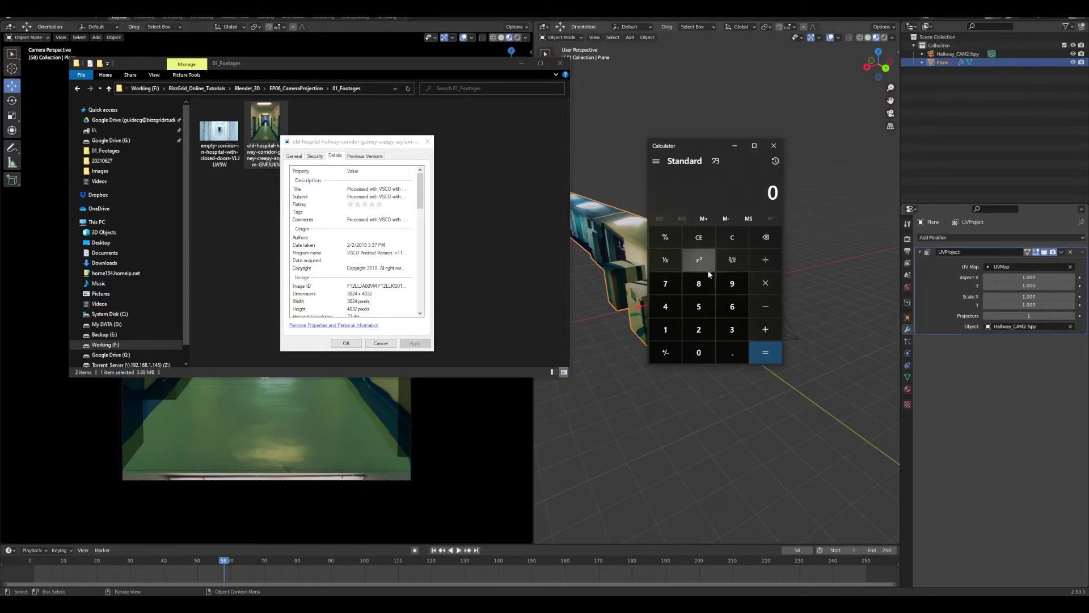
Compute the hallway photo's aspect ratio in Calculator: 4032 ÷ 3024 = 1.3333
type("4")
type("032")
type("/")
type("3024")
key("Return")
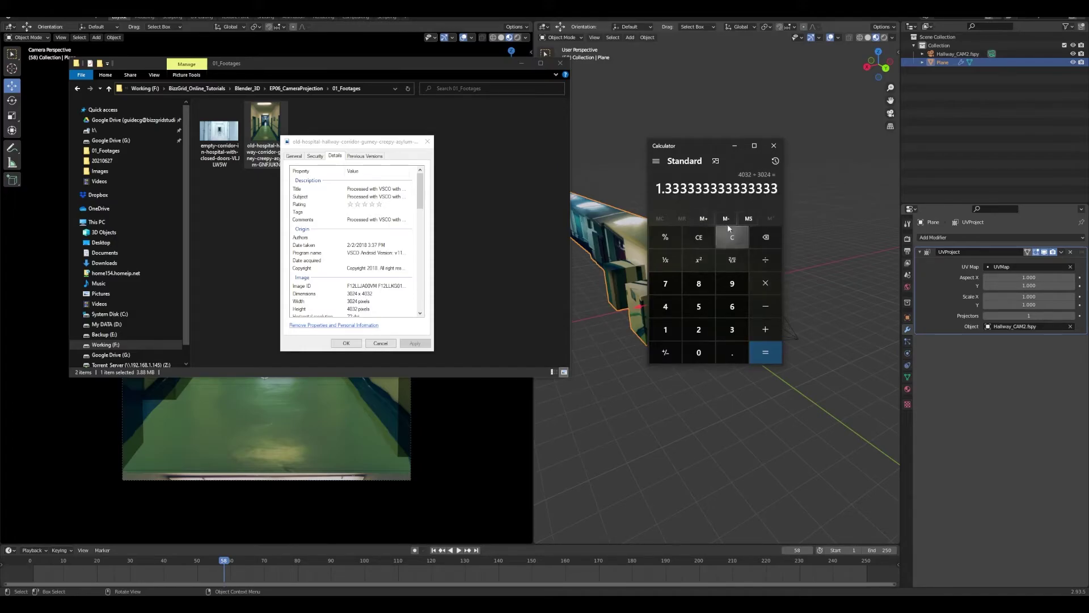
Back in Blender, keep UV Project Aspect X at 1.0 and set Aspect Y to 1.3333
key("alt+Tab")
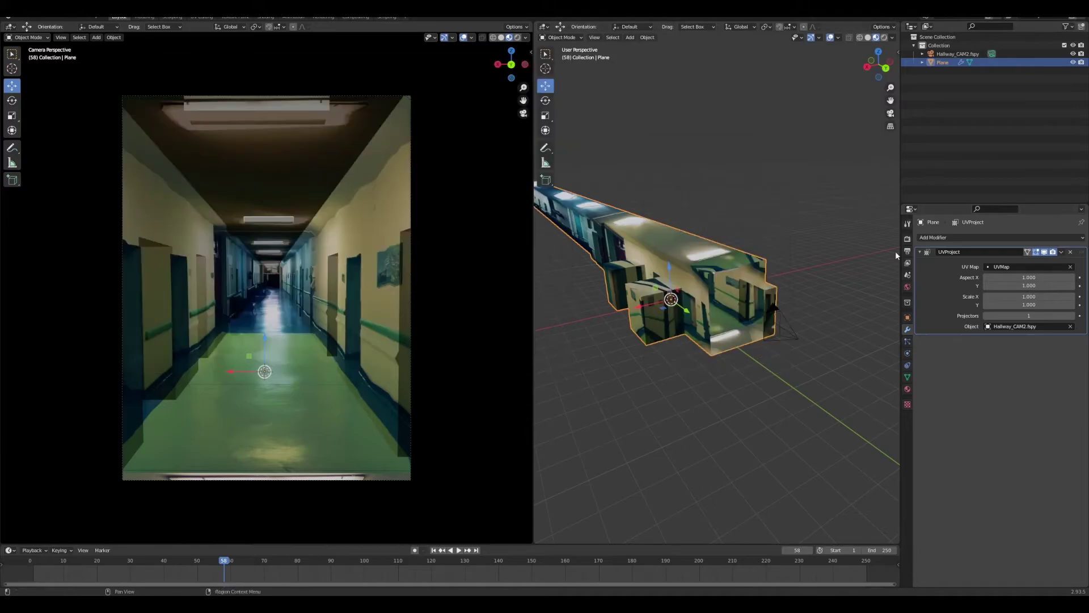
key("ctrl+v")
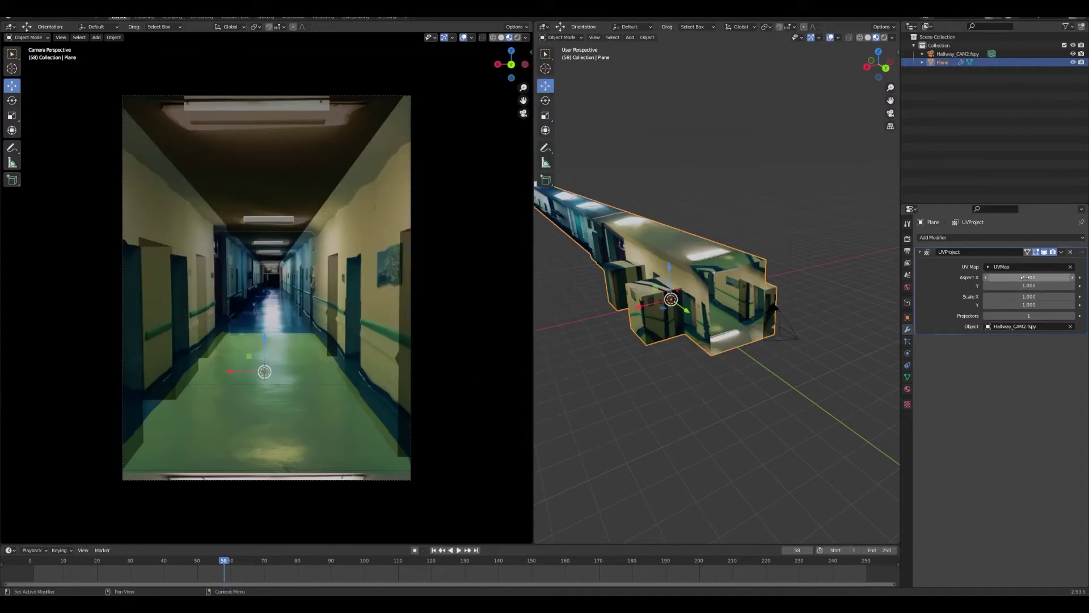
left_click(1023, 277)
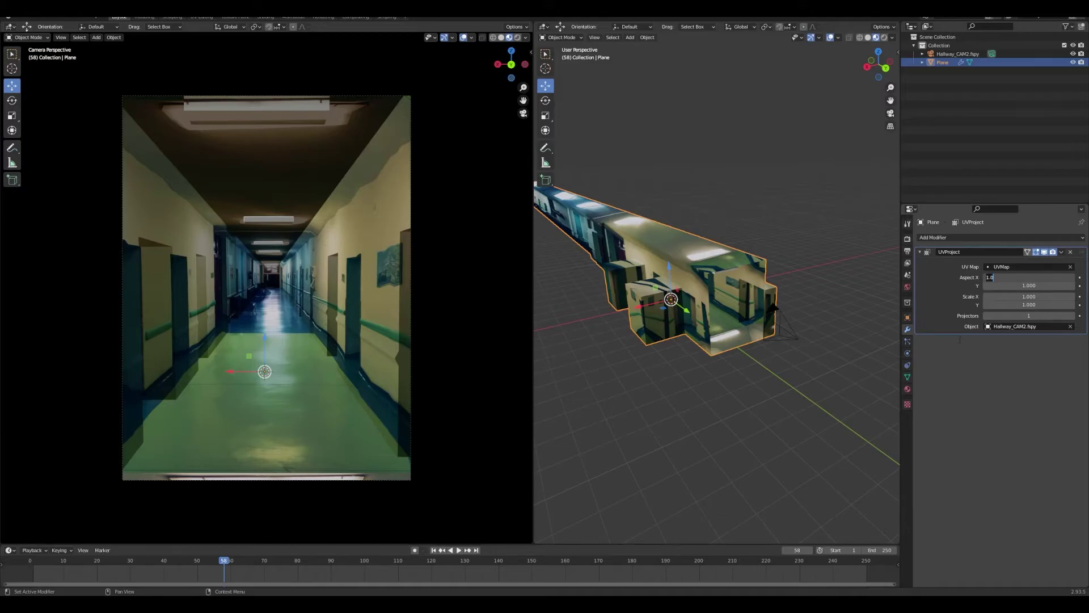
key("Return")
left_click(1042, 286)
type("1.3333")
key("Return")
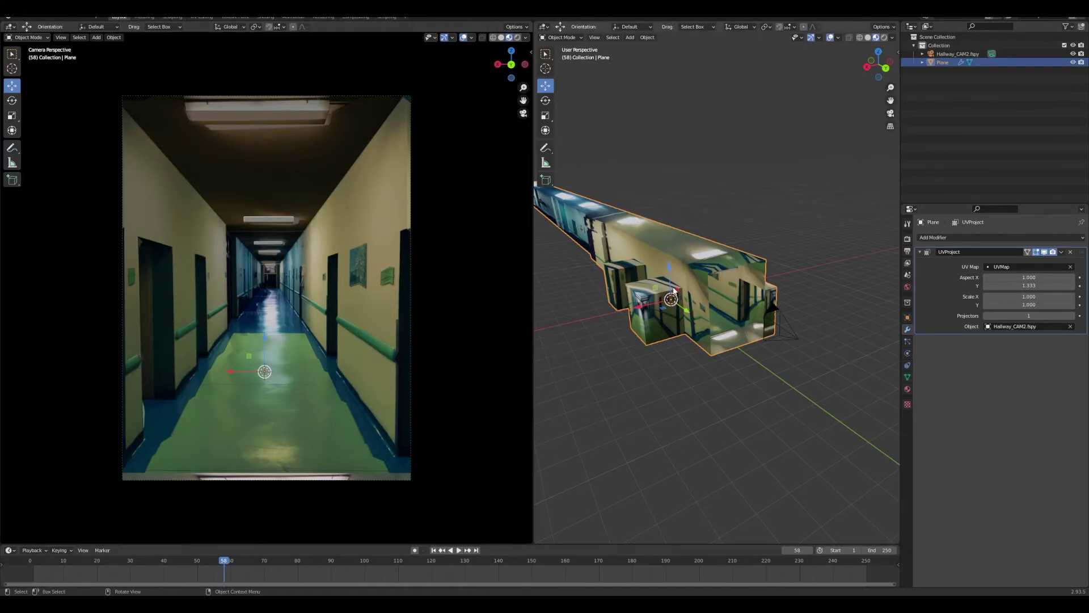
Frame the hallway mesh in wireframe shading in the right viewport, orbit it, and open Add Modifier
key("KP_Decimal")
left_click(860, 37)
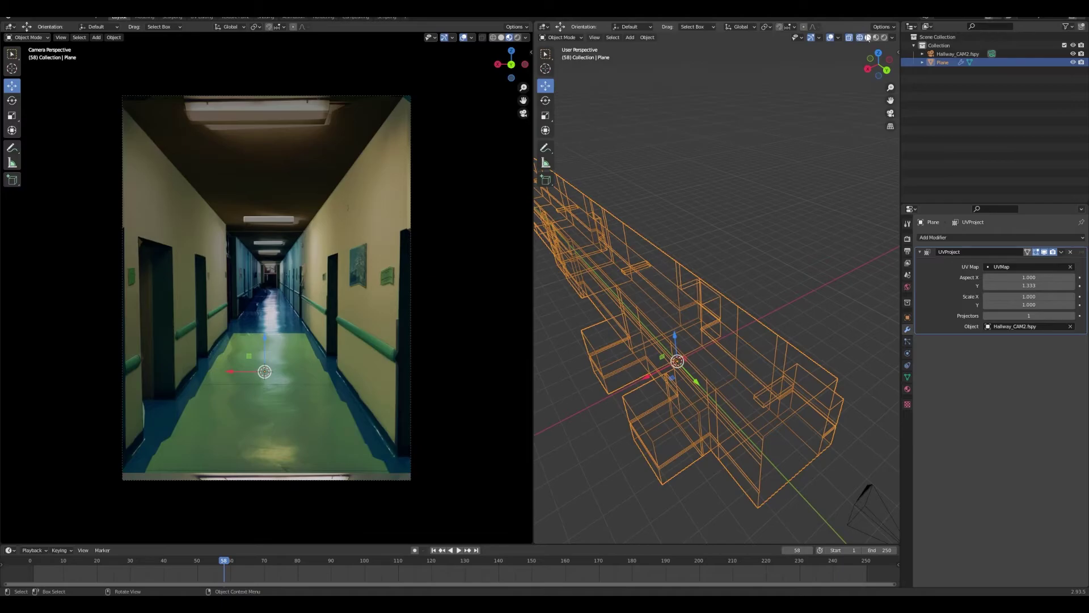
middle_click_drag(715, 364, 812, 403)
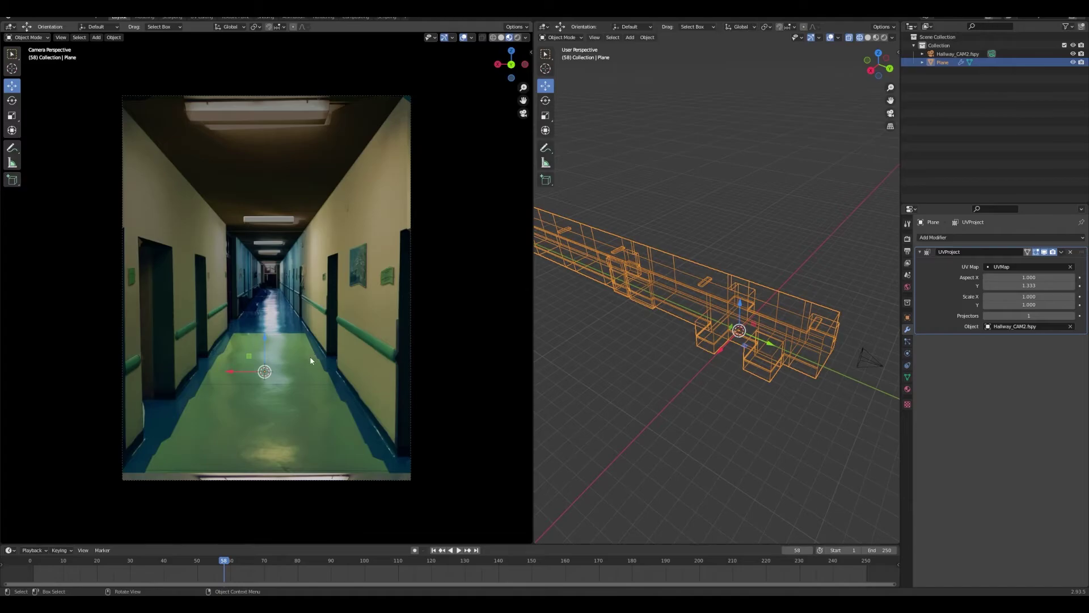
mouse_move(702, 335)
middle_mouse_down()
mouse_move(805, 321)
mouse_move(675, 300)
mouse_move(689, 298)
middle_mouse_up()
left_click(931, 237)
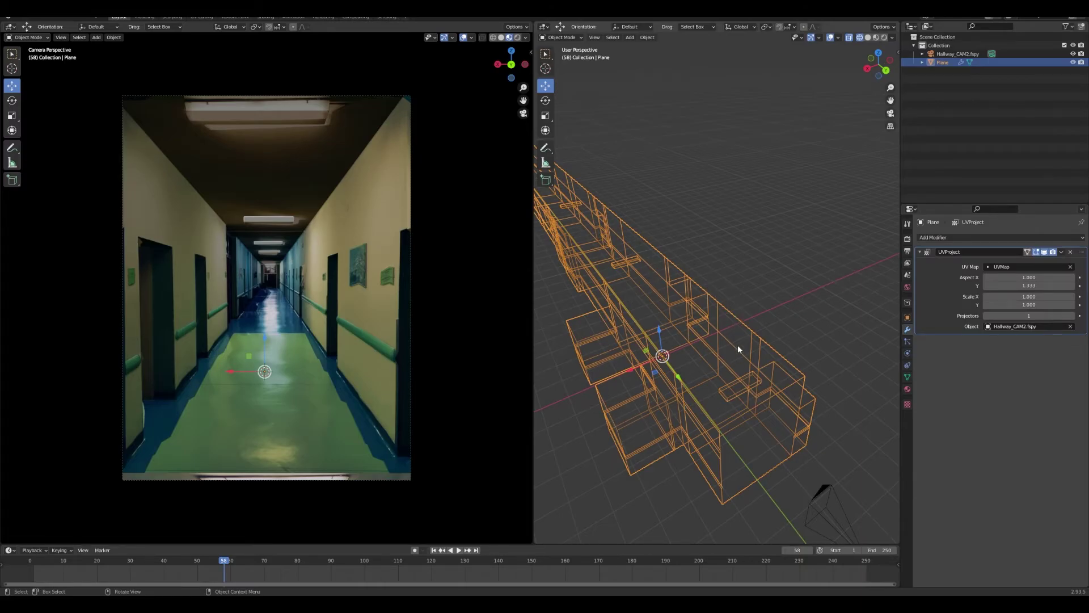
left_click(940, 237)
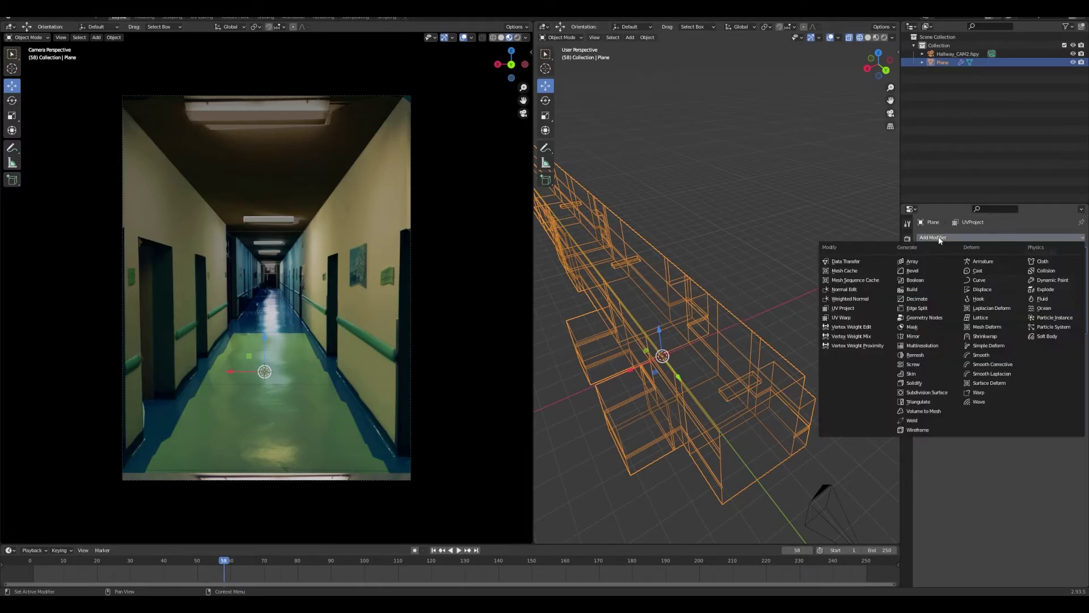
Add a Simple Subdivision modifier and drag it above the UVProject modifier in the stack
left_click(947, 393)
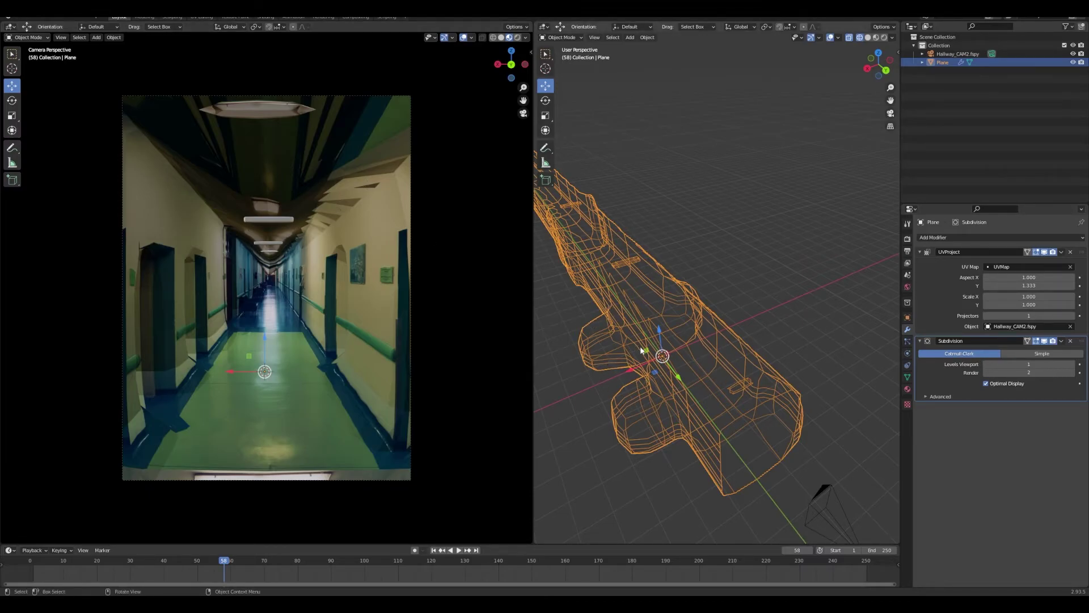
left_click(1029, 354)
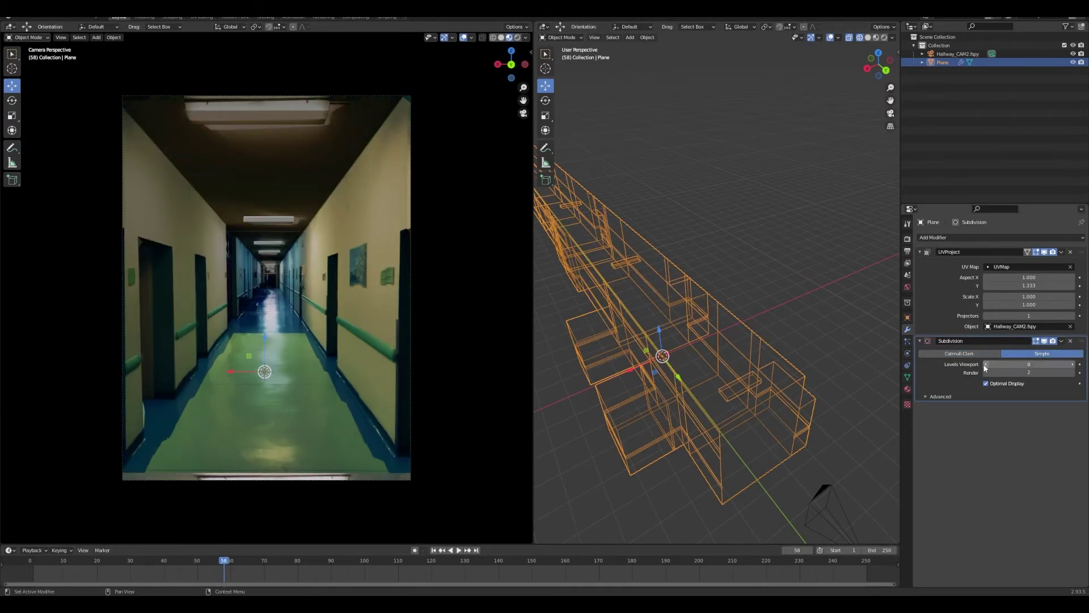
key("ctrl+1")
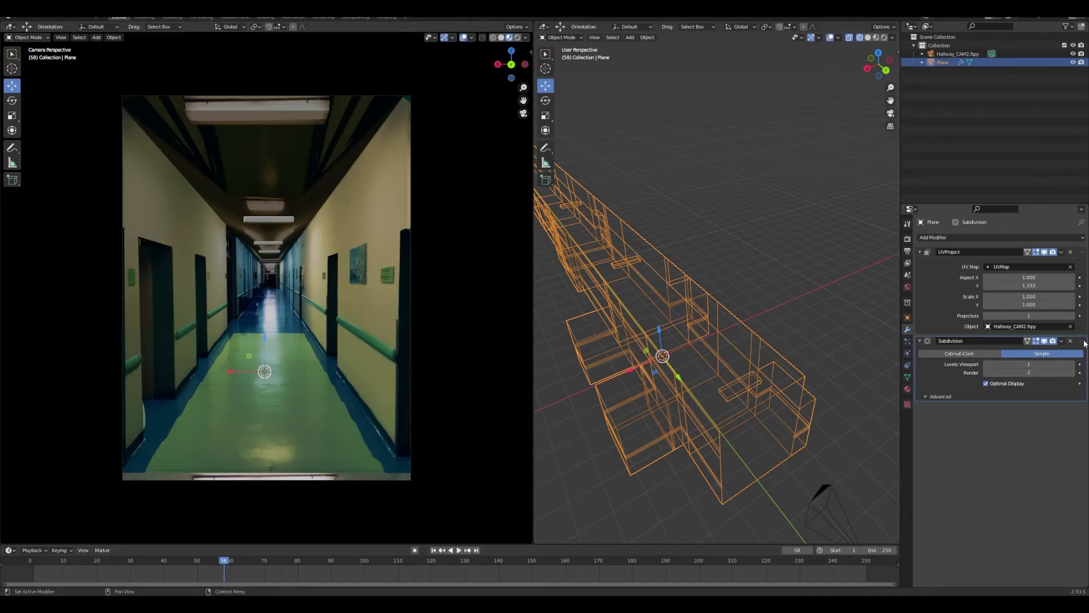
left_click_drag(1085, 342, 1054, 260)
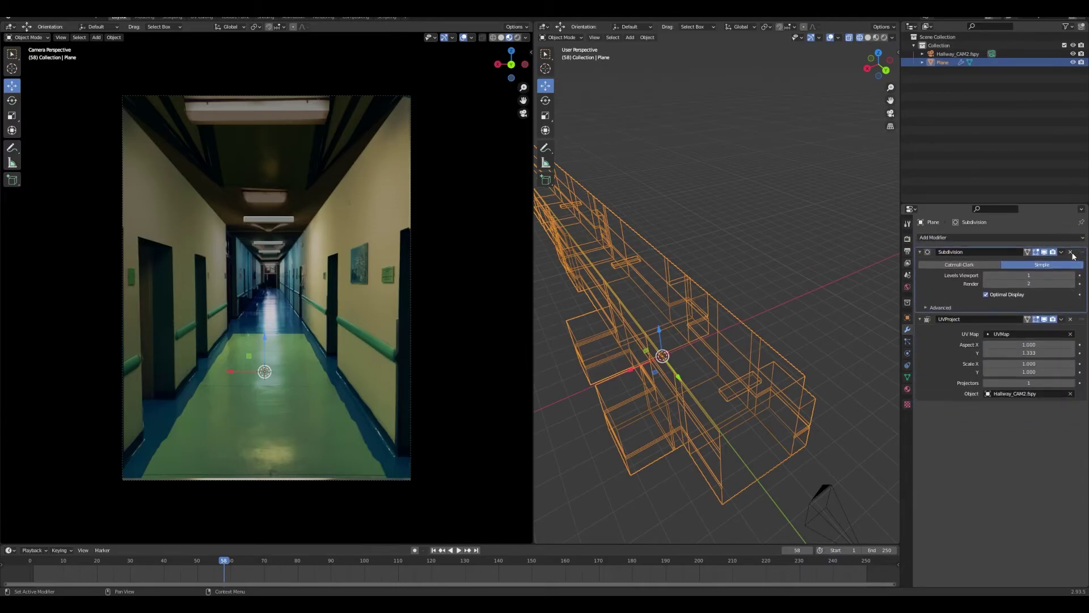
Step the Subdivision modifier's Levels Viewport up to 5
left_click(1073, 275)
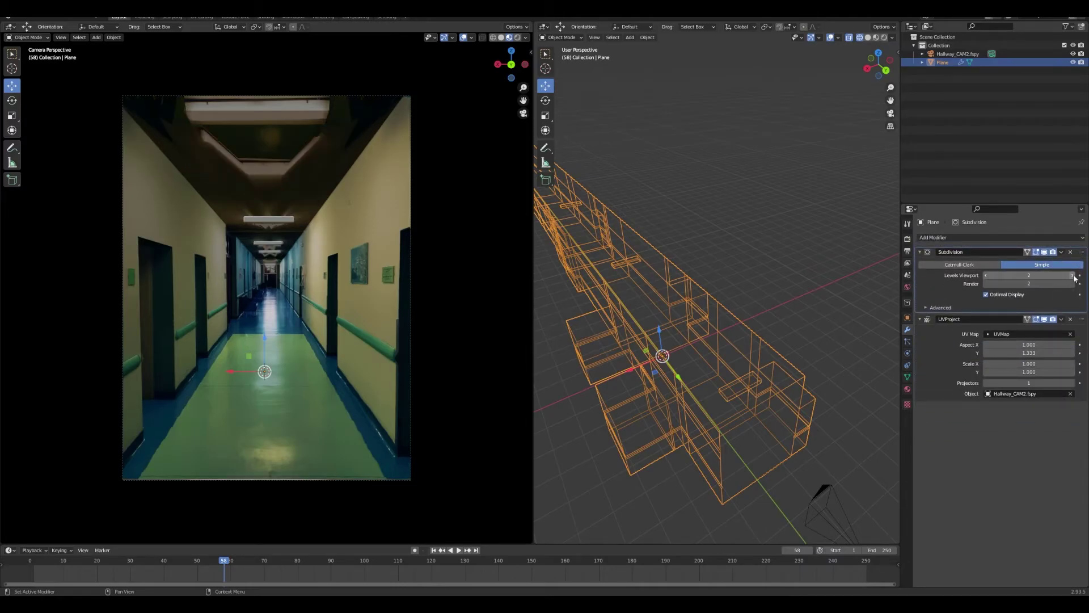
left_click(1072, 275)
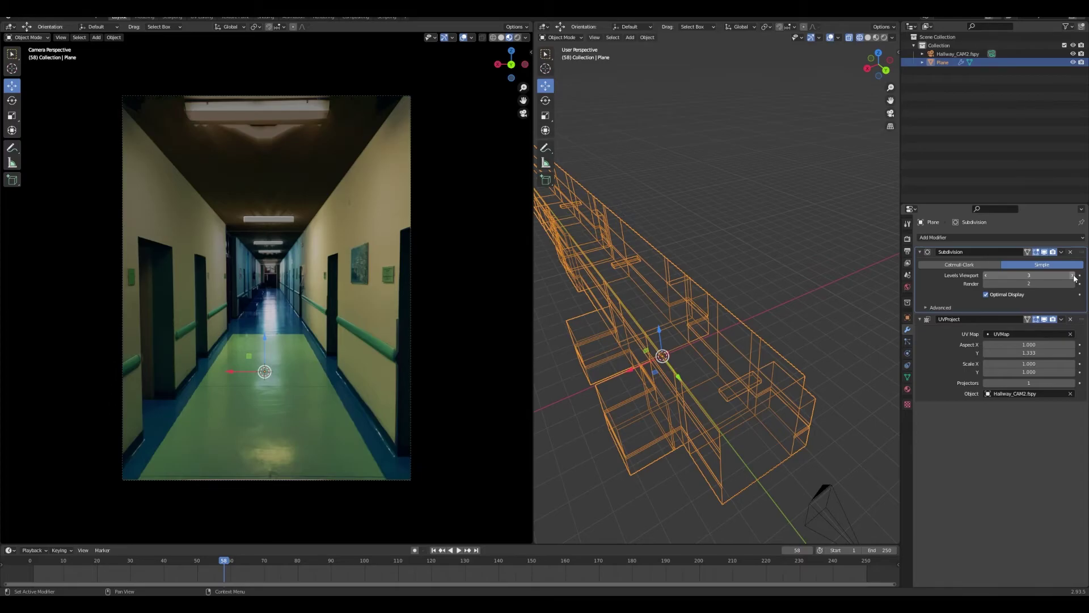
left_click(1072, 275)
left_click(1072, 275)
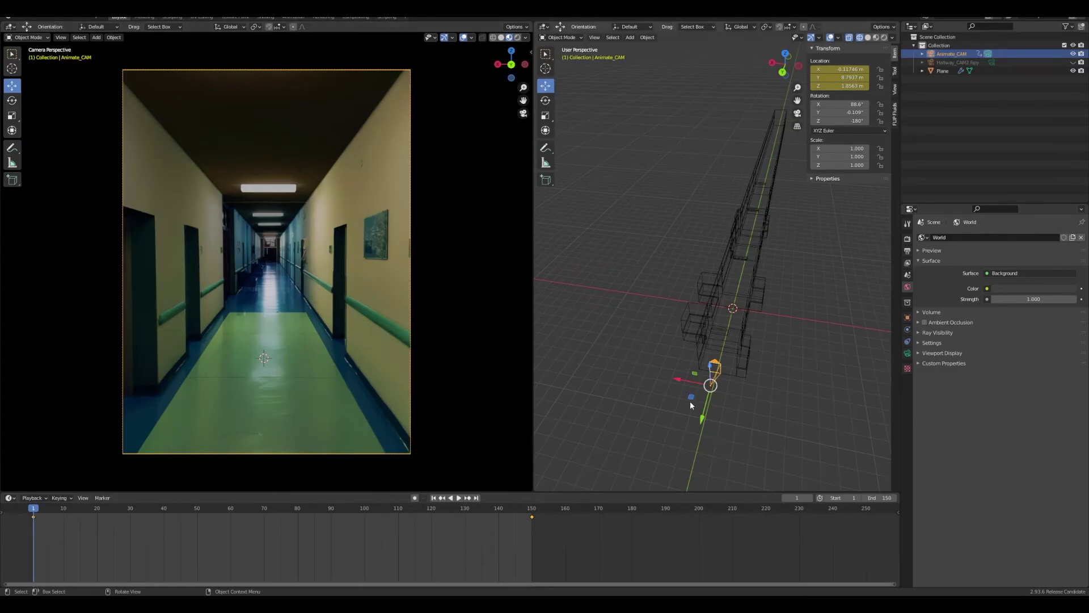
Slide Animate_CAM along the corridor's Y axis to position 4.2343
left_click_drag(702, 419, 714, 384)
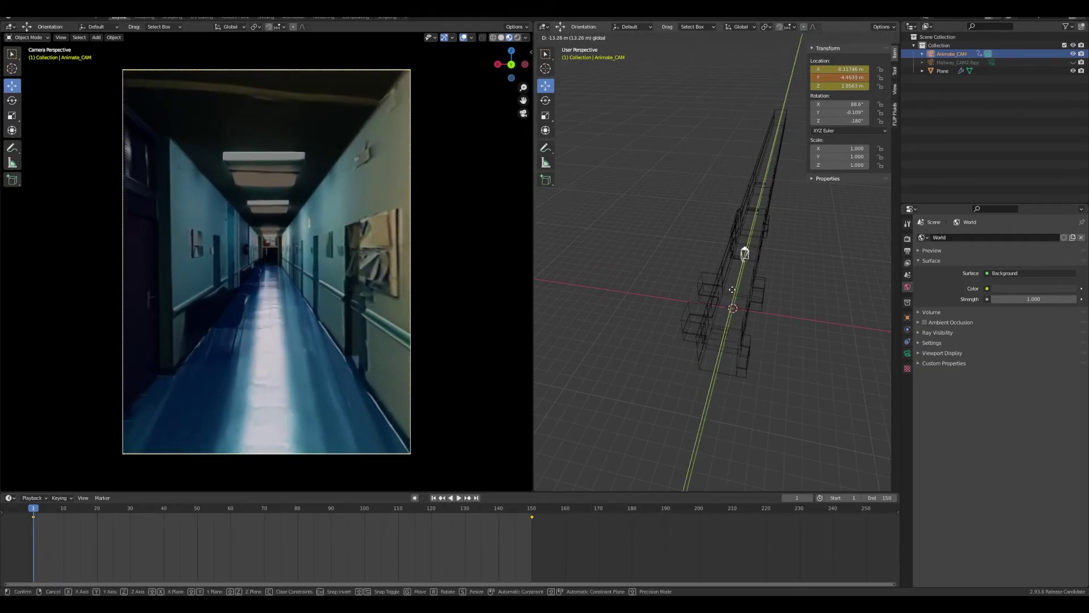
mouse_move(728, 279)
left_mouse_down()
mouse_move(707, 356)
mouse_move(713, 325)
left_mouse_up()
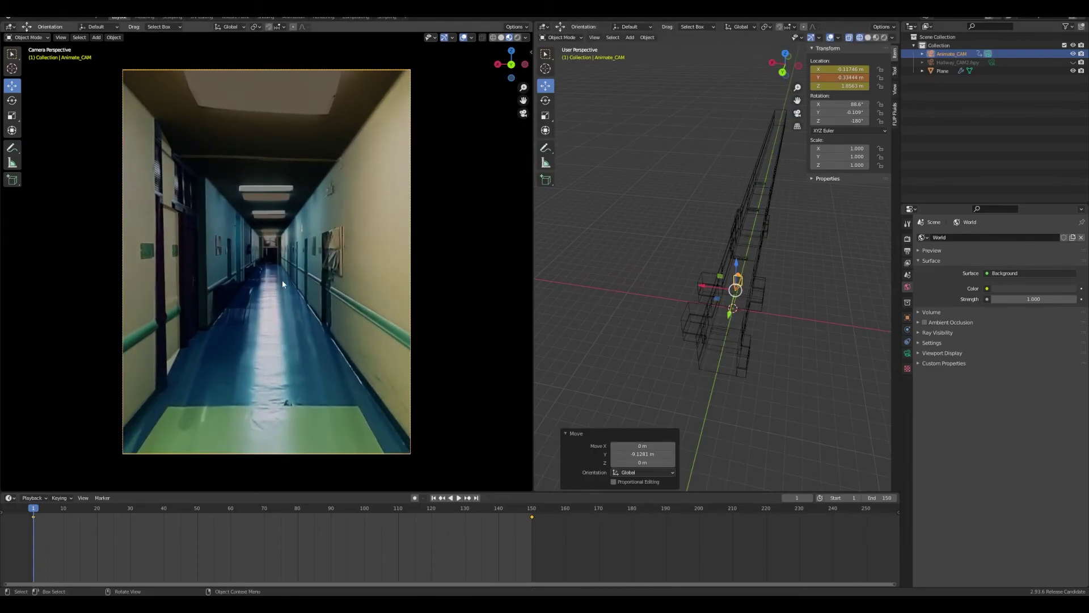
key("g")
key("y")
left_click(420, 341)
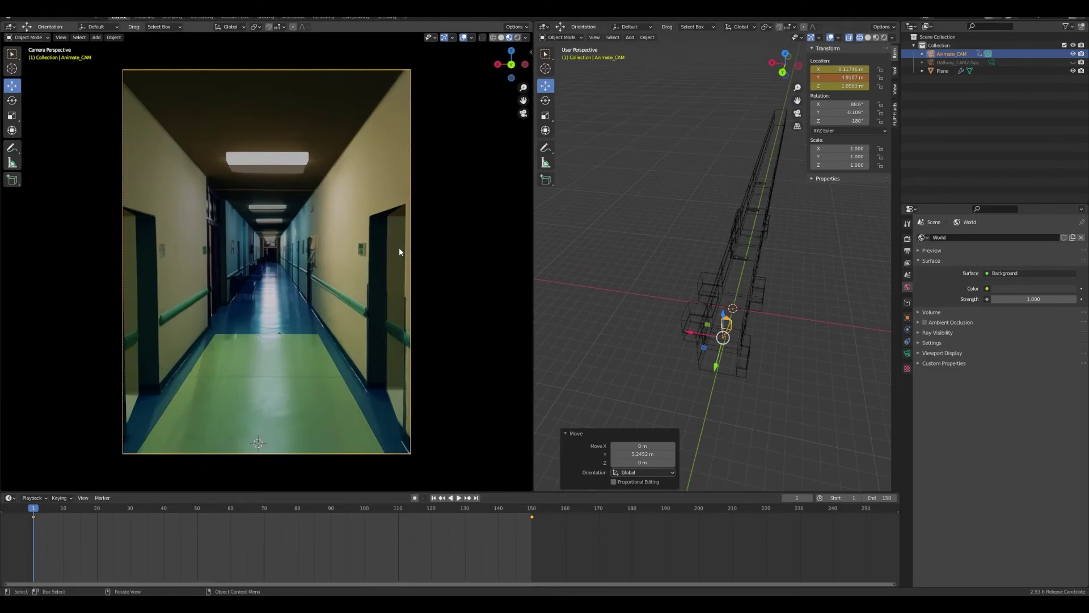
key("g")
key("y")
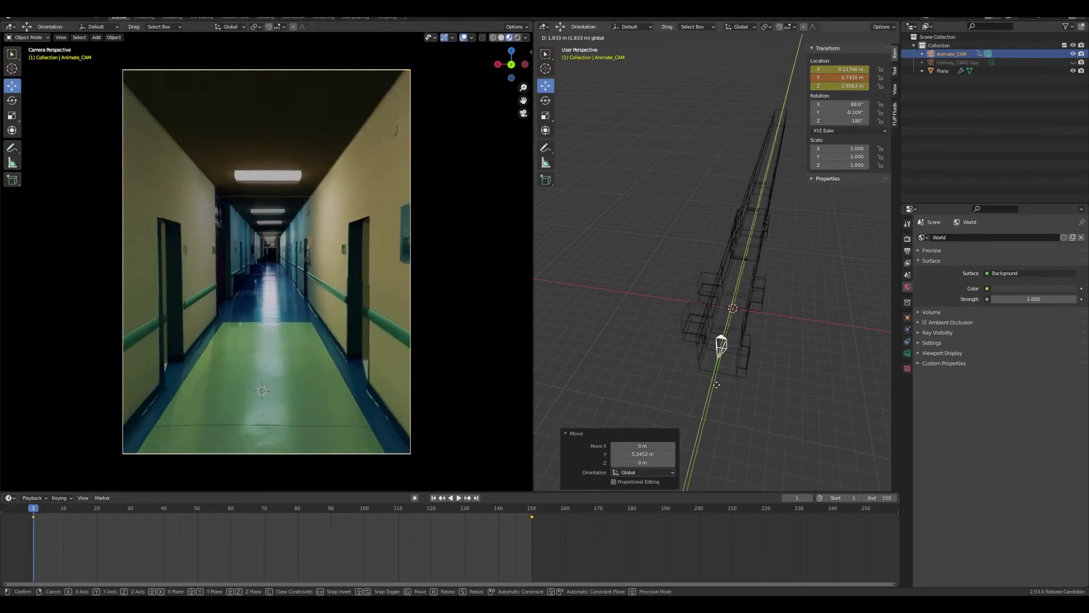
left_click(507, 348)
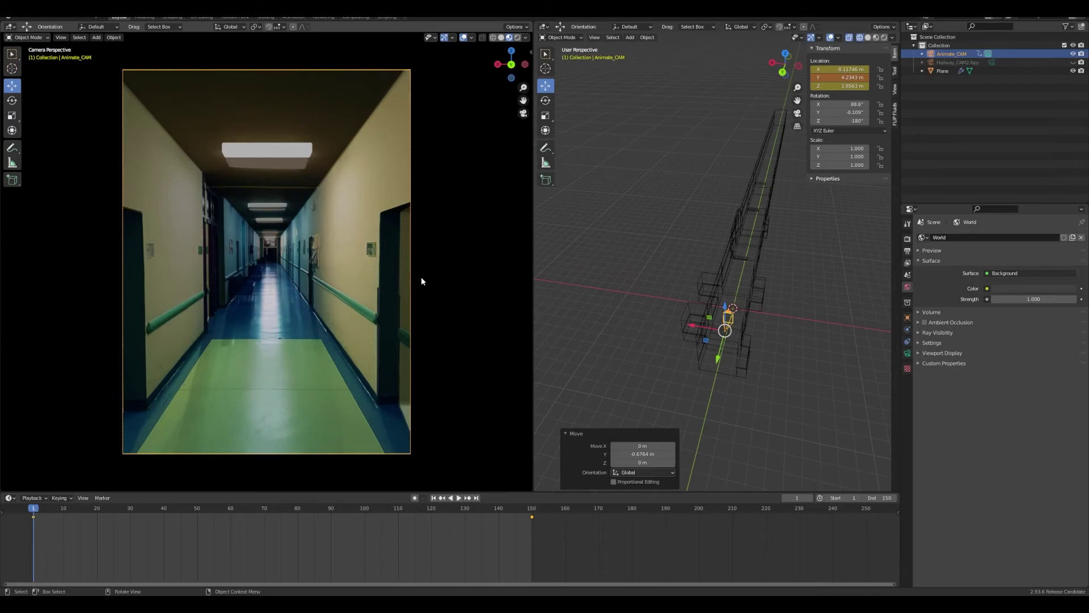
Move the camera further down the hallway, scrub the dolly, and turn on world Ambient Occlusion
key("g")
key("y")
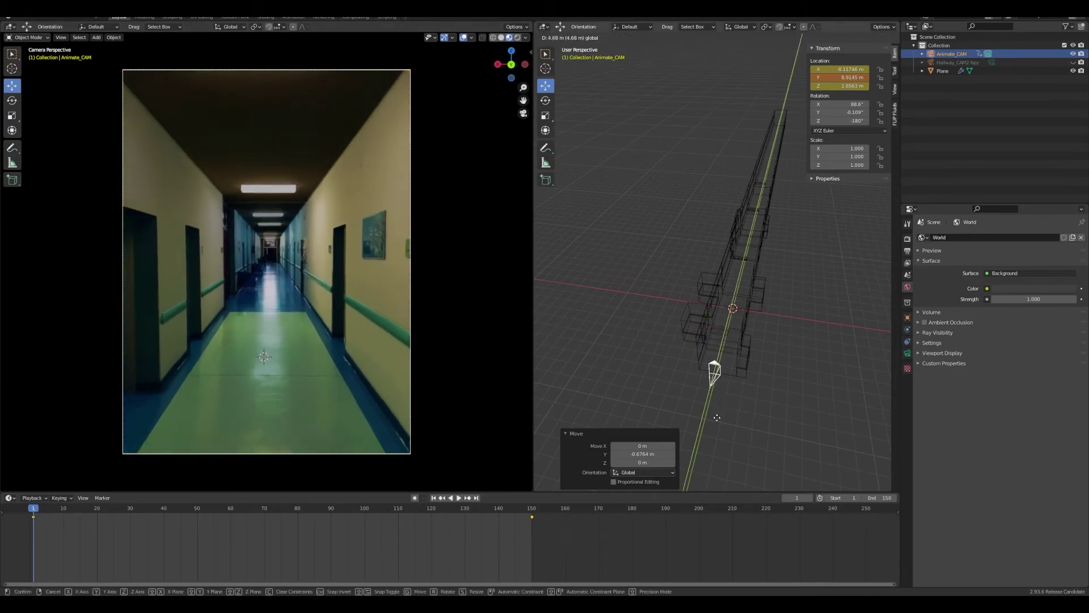
left_click(716, 427)
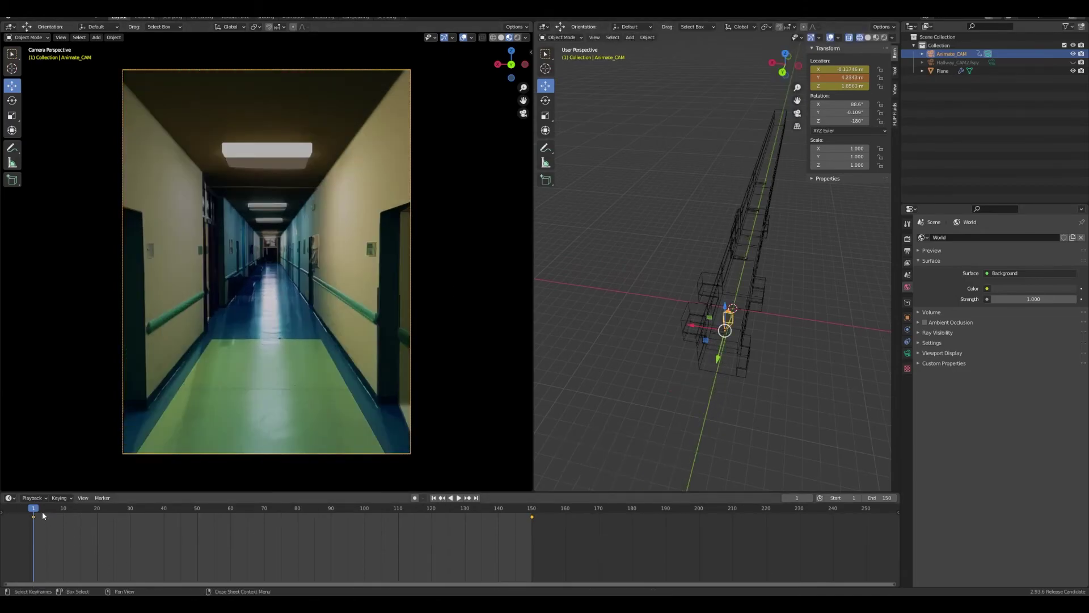
left_click_drag(47, 517, 361, 518)
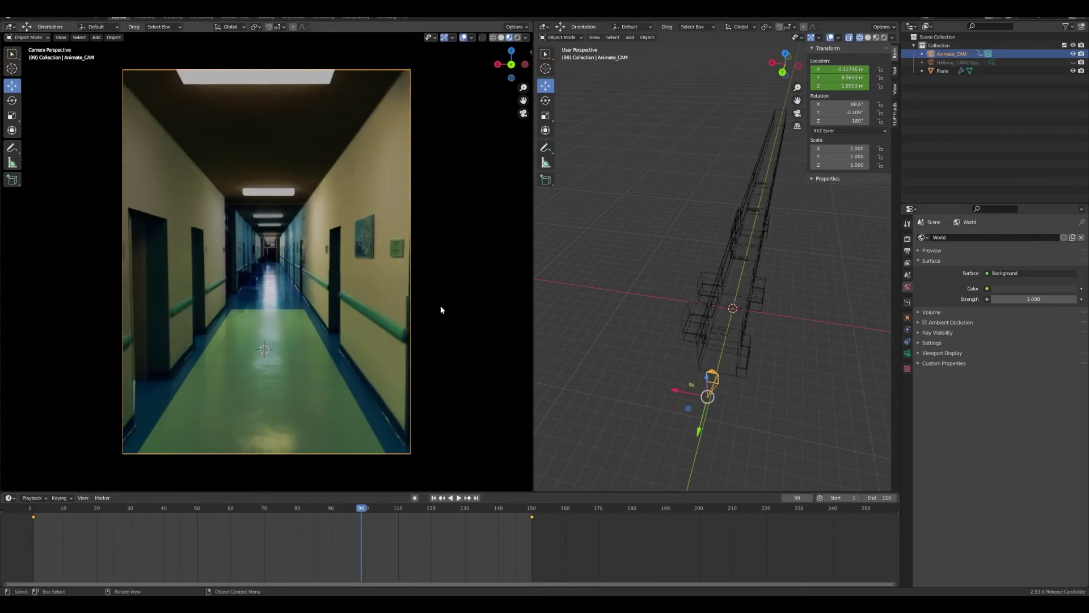
left_click(924, 323)
Add an Area light and lift it along Z toward the corridor ceiling
middle_click_drag(624, 255, 676, 369)
scroll(737, 352, "up", 3)
key("shift+a")
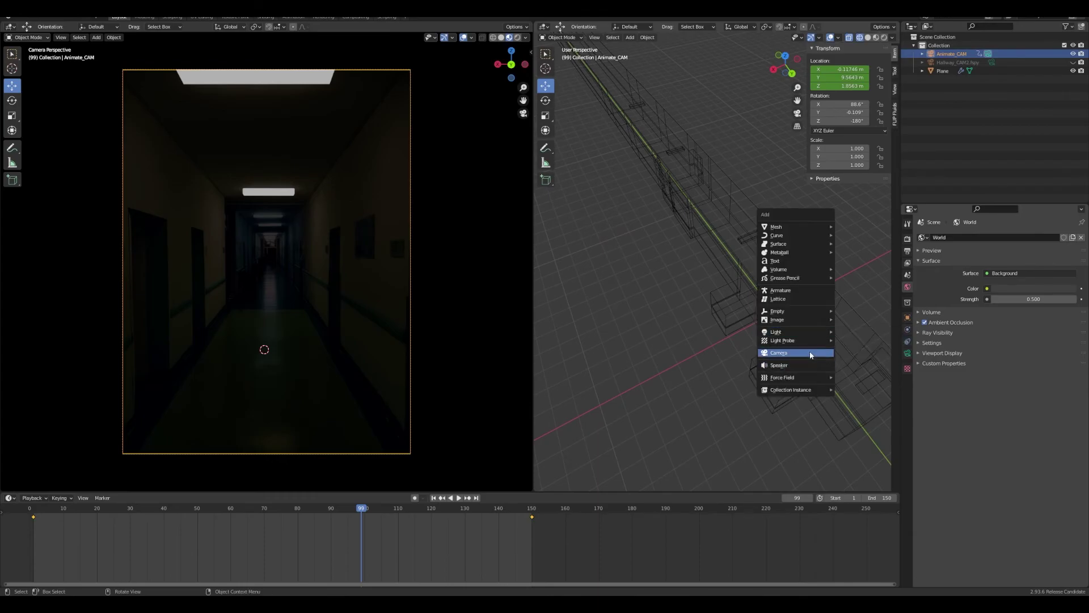
mouse_move(791, 332)
left_click(852, 359)
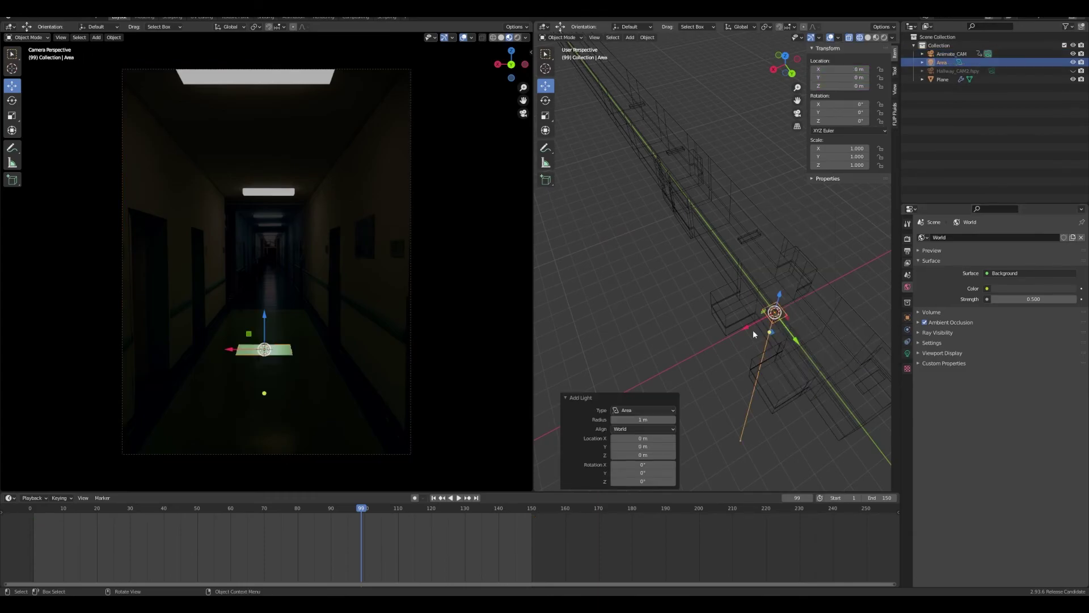
left_click_drag(780, 299, 786, 272)
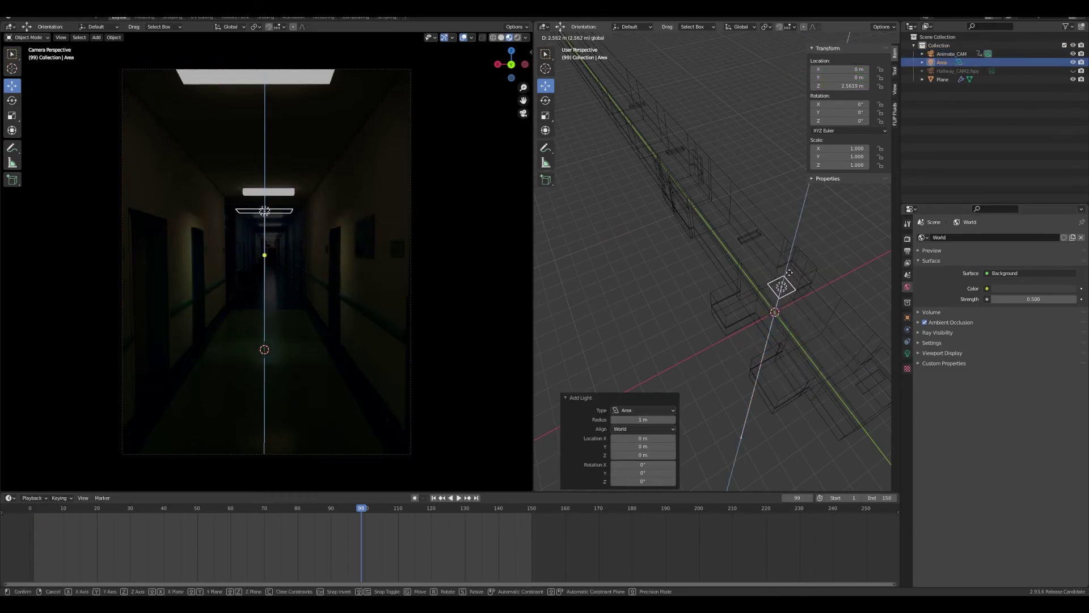
middle_click_drag(786, 272, 742, 302)
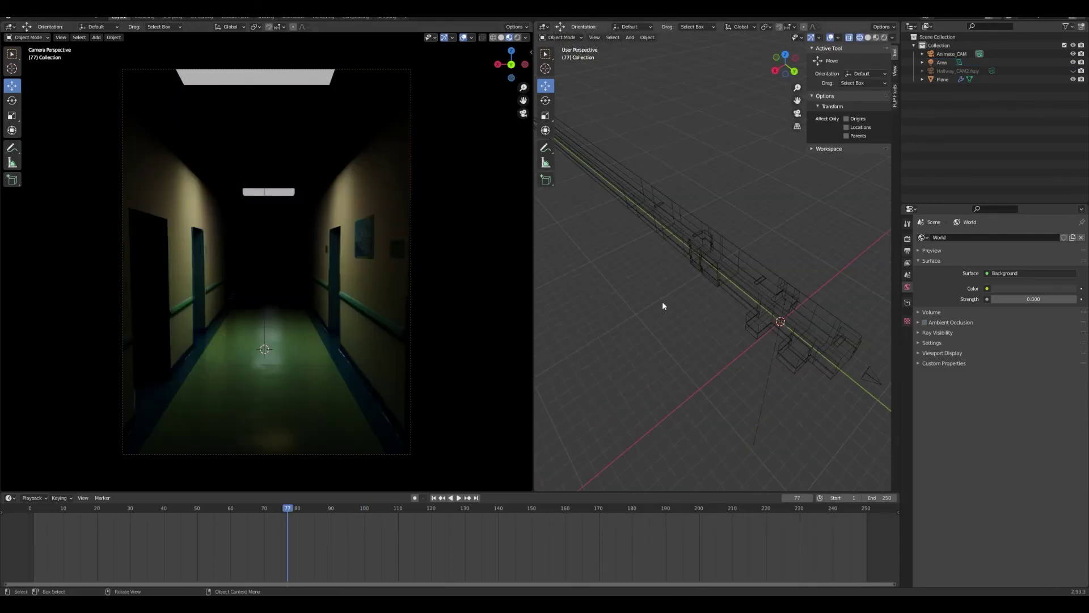
key("shift+a")
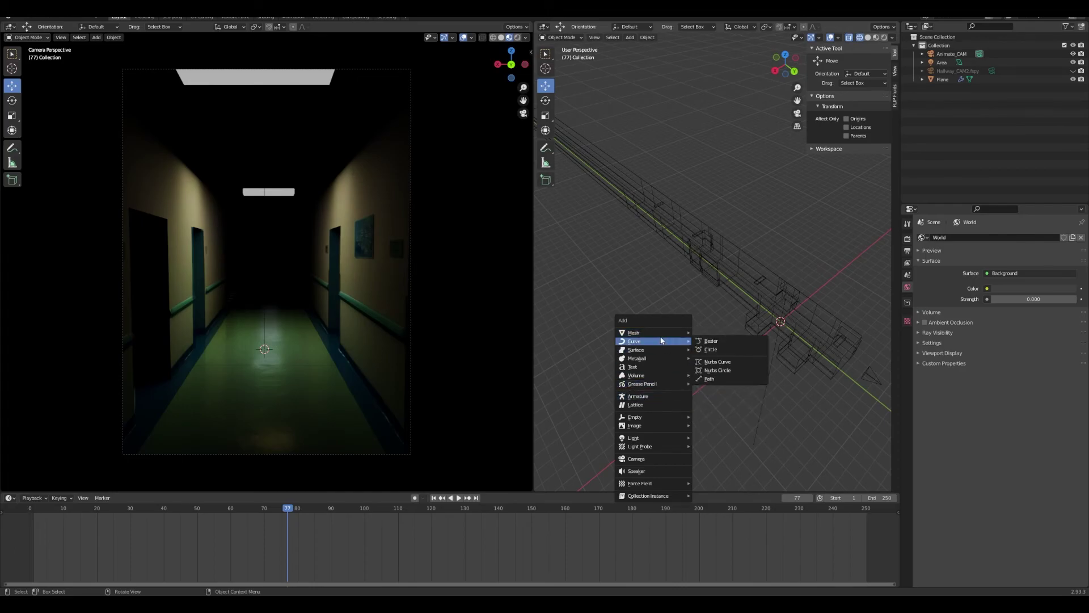
Add Suzanne scaled to 0.525, turned 176°, at Y -3.1496, and preview it in Rendered shading
left_click(713, 412)
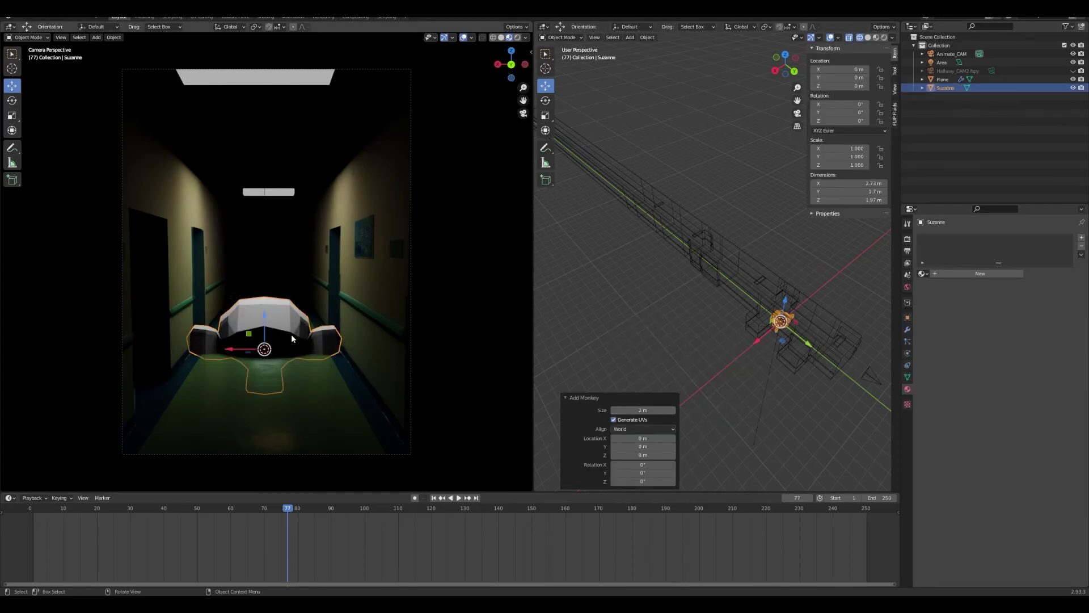
left_click_drag(263, 317, 263, 248)
key("s")
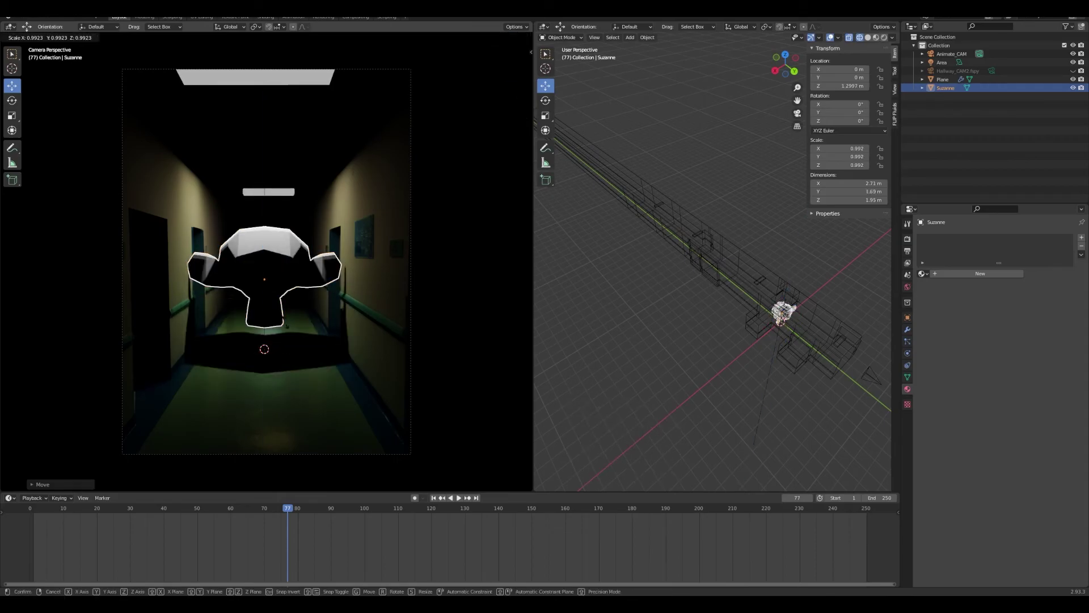
left_click(264, 262)
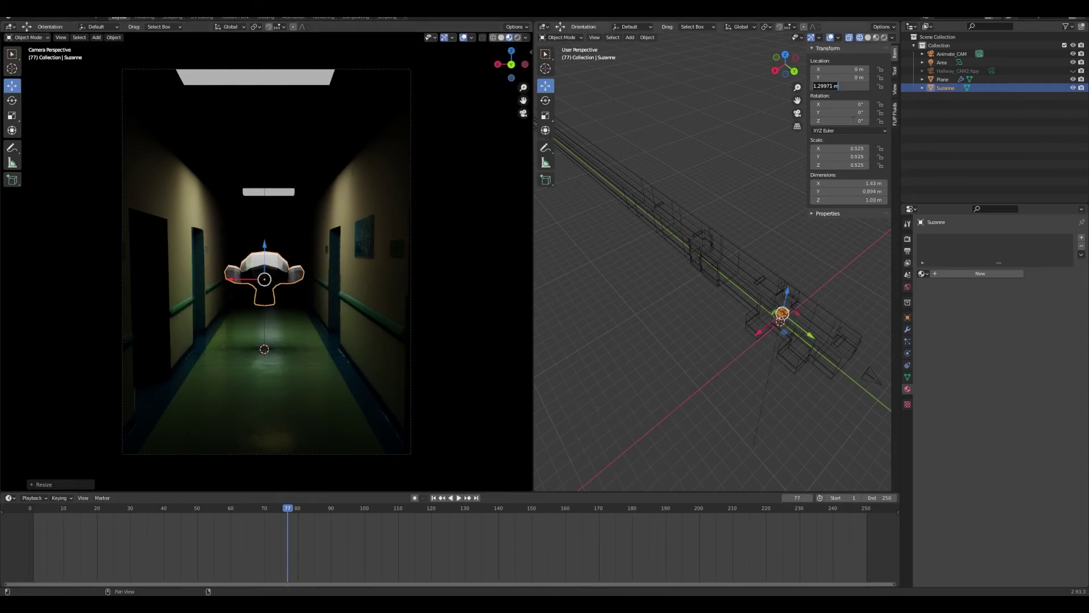
left_click_drag(855, 121, 805, 141)
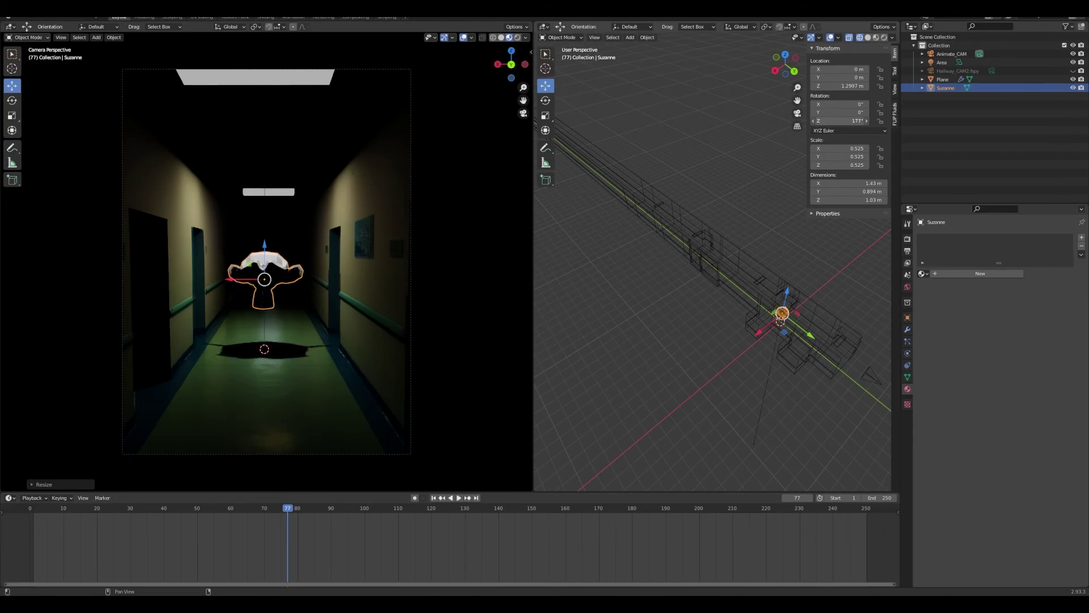
left_click_drag(810, 336, 775, 318)
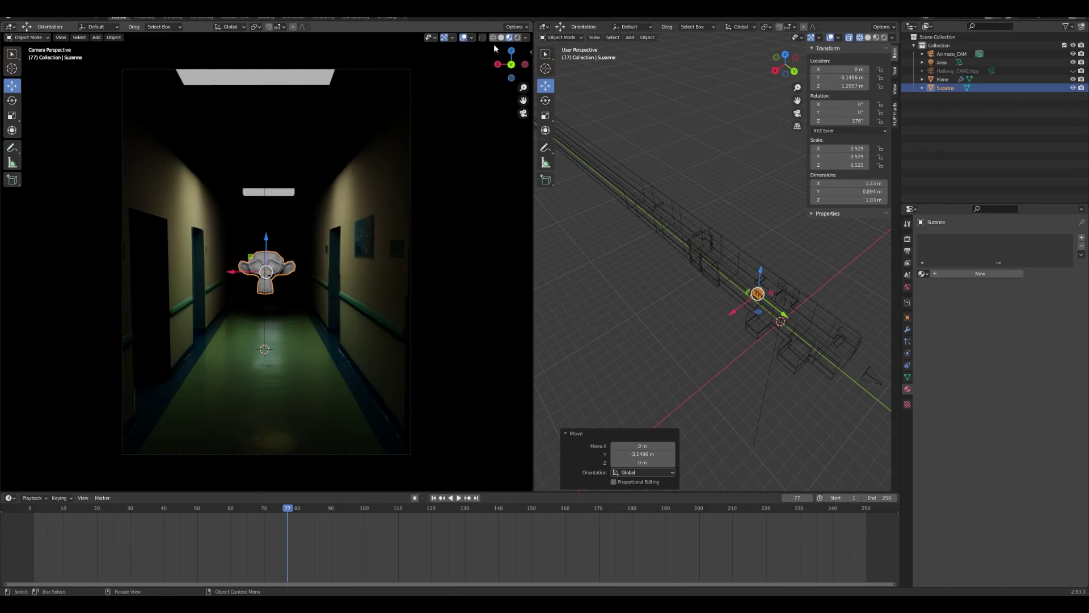
left_click(518, 38)
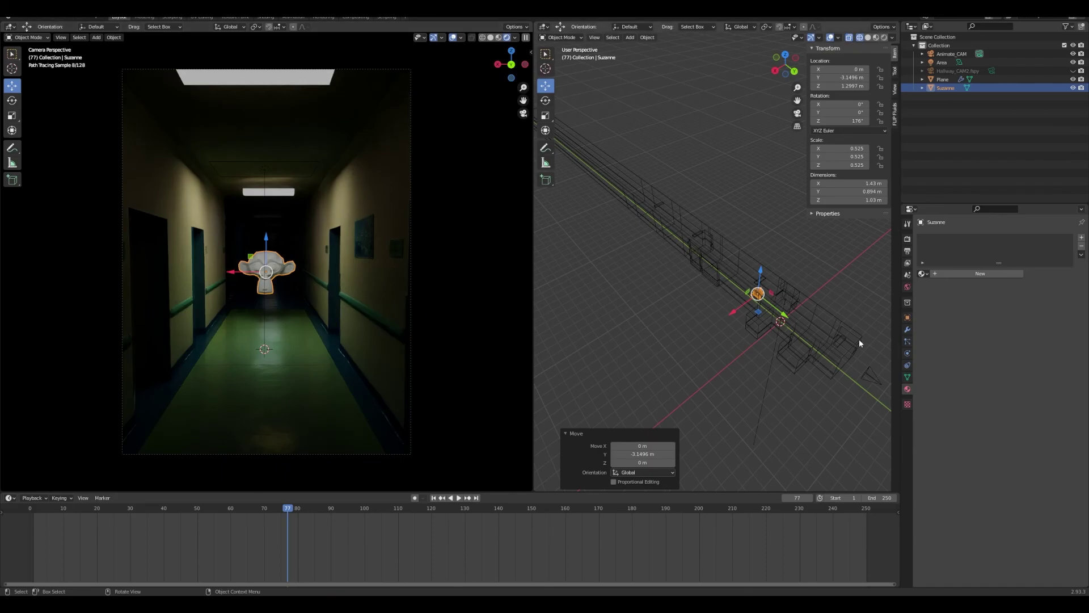
Give Suzanne a new red Emission material at strength 37.1 and slide it further down the corridor
left_click(959, 277)
left_click(1012, 312)
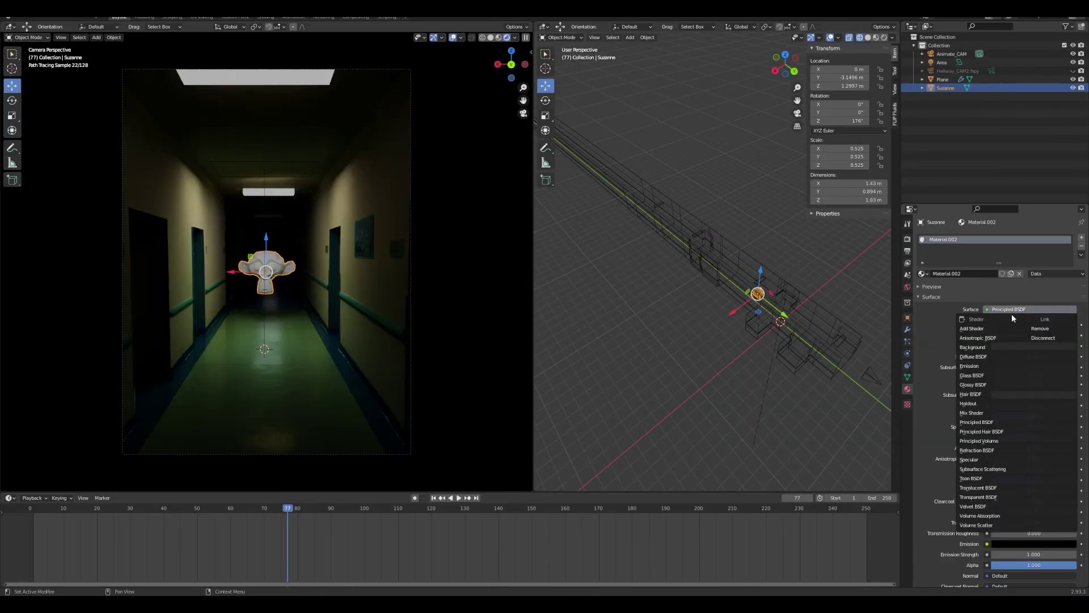
left_click(995, 366)
left_click(1025, 324)
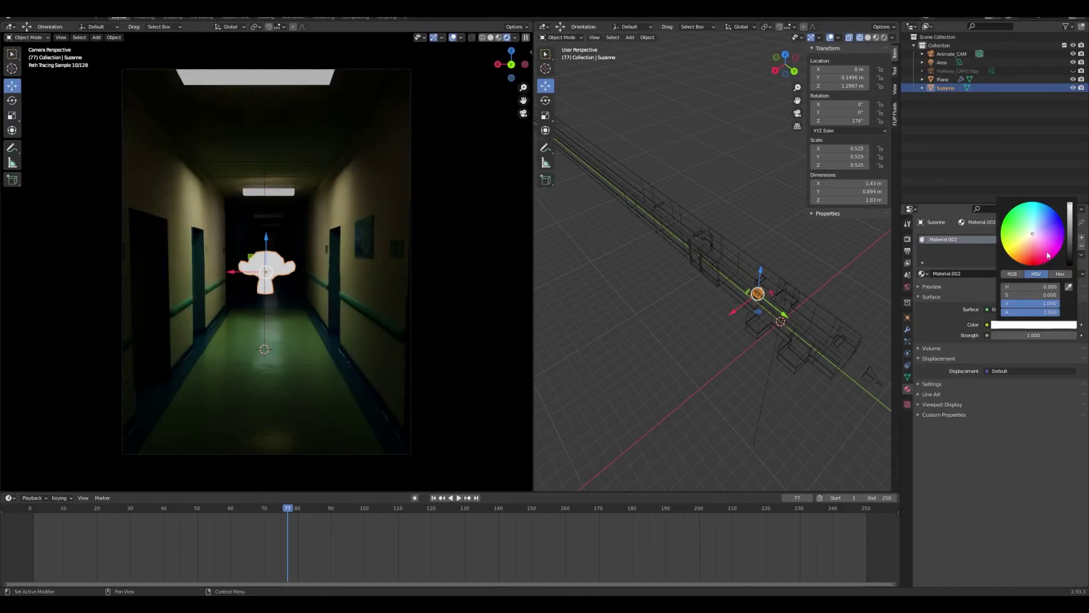
left_click(1059, 233)
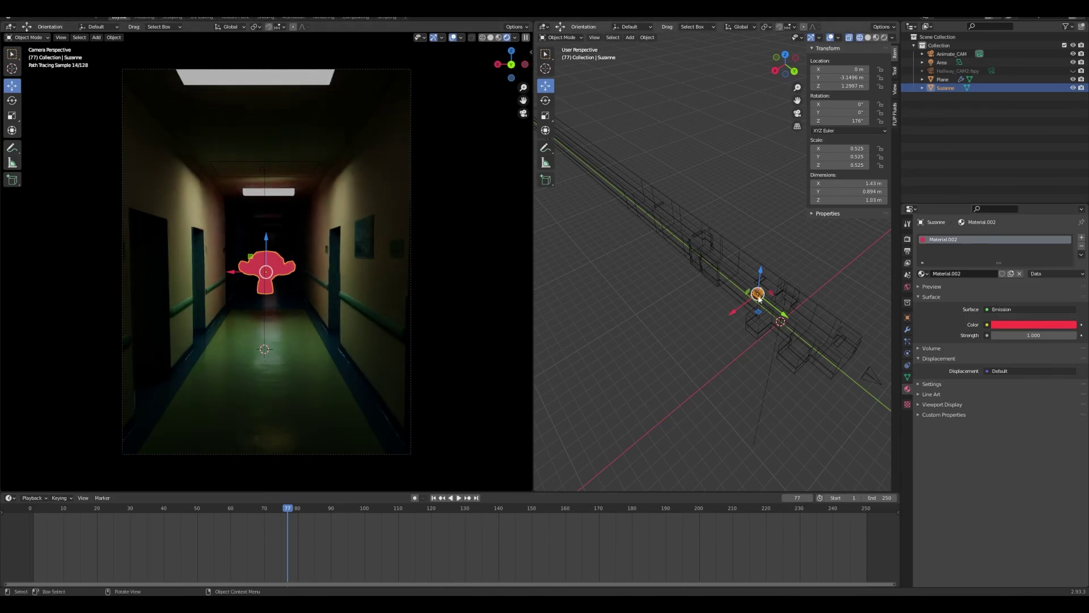
left_click_drag(1034, 336, 1066, 335)
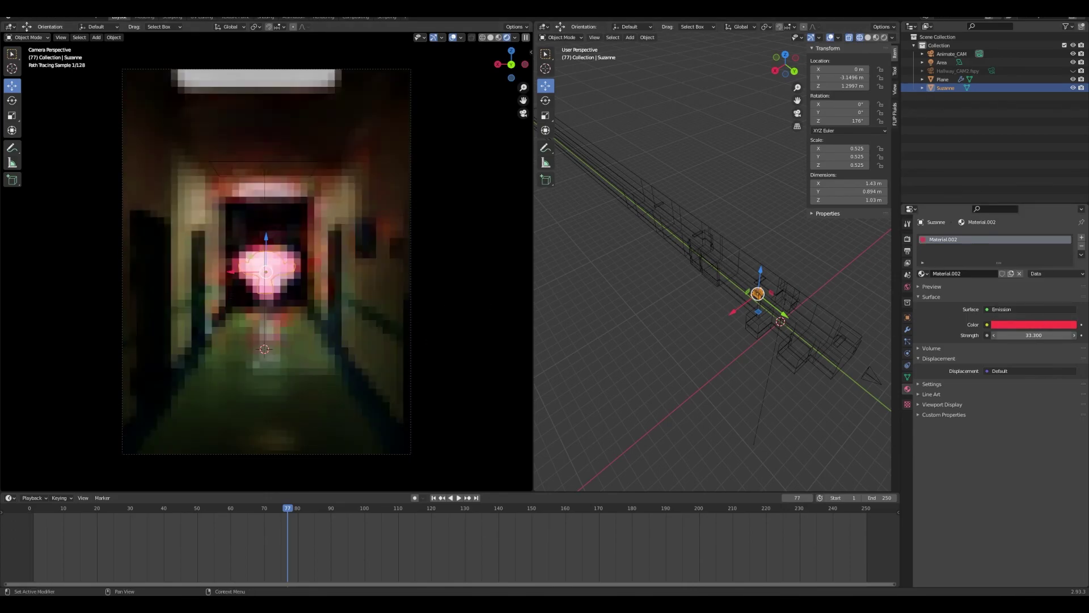
left_click_drag(780, 320, 866, 357)
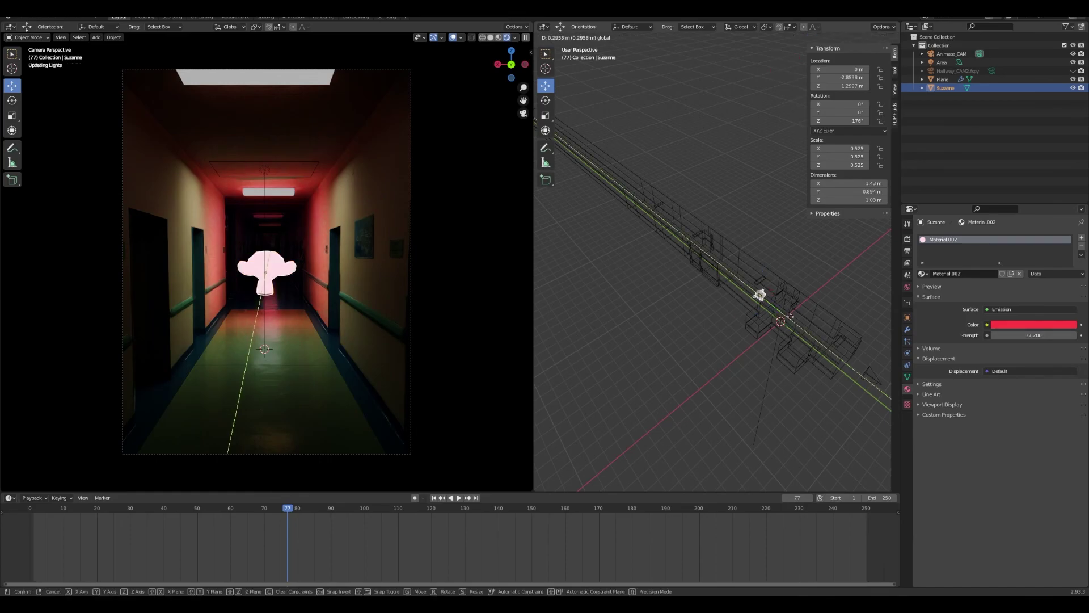